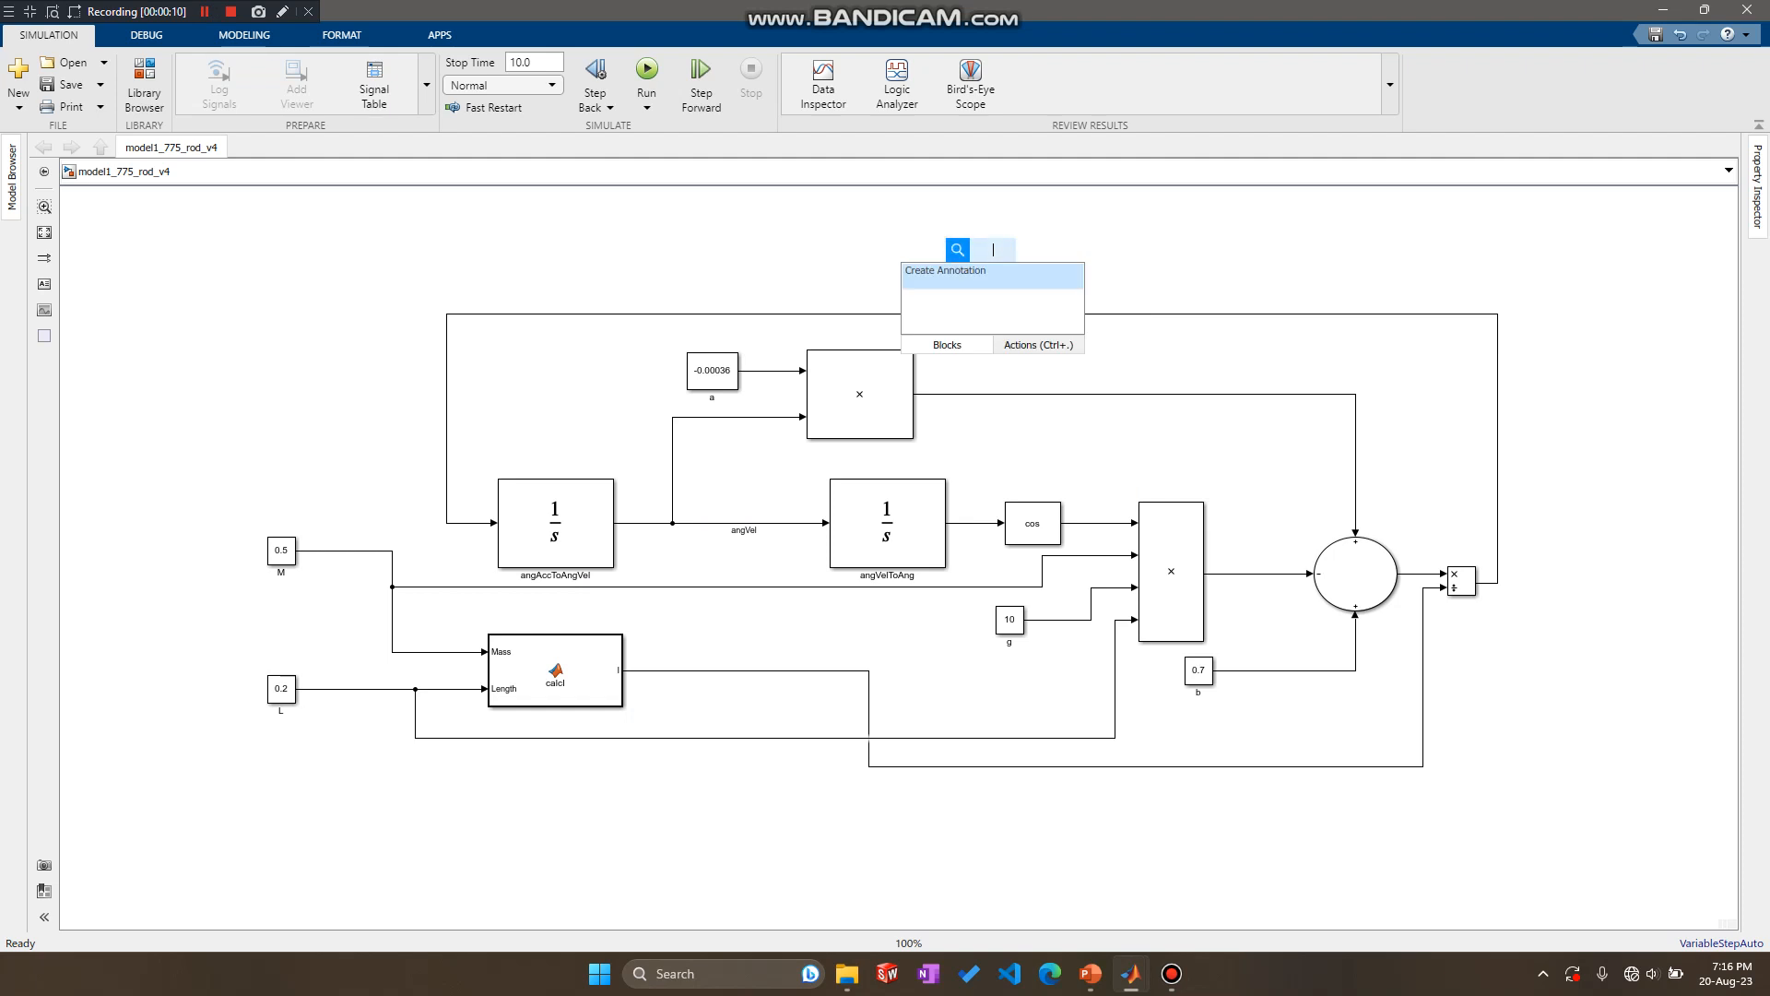
Add a Scope block and place it above the upper-right end of the feedback line
type("scope")
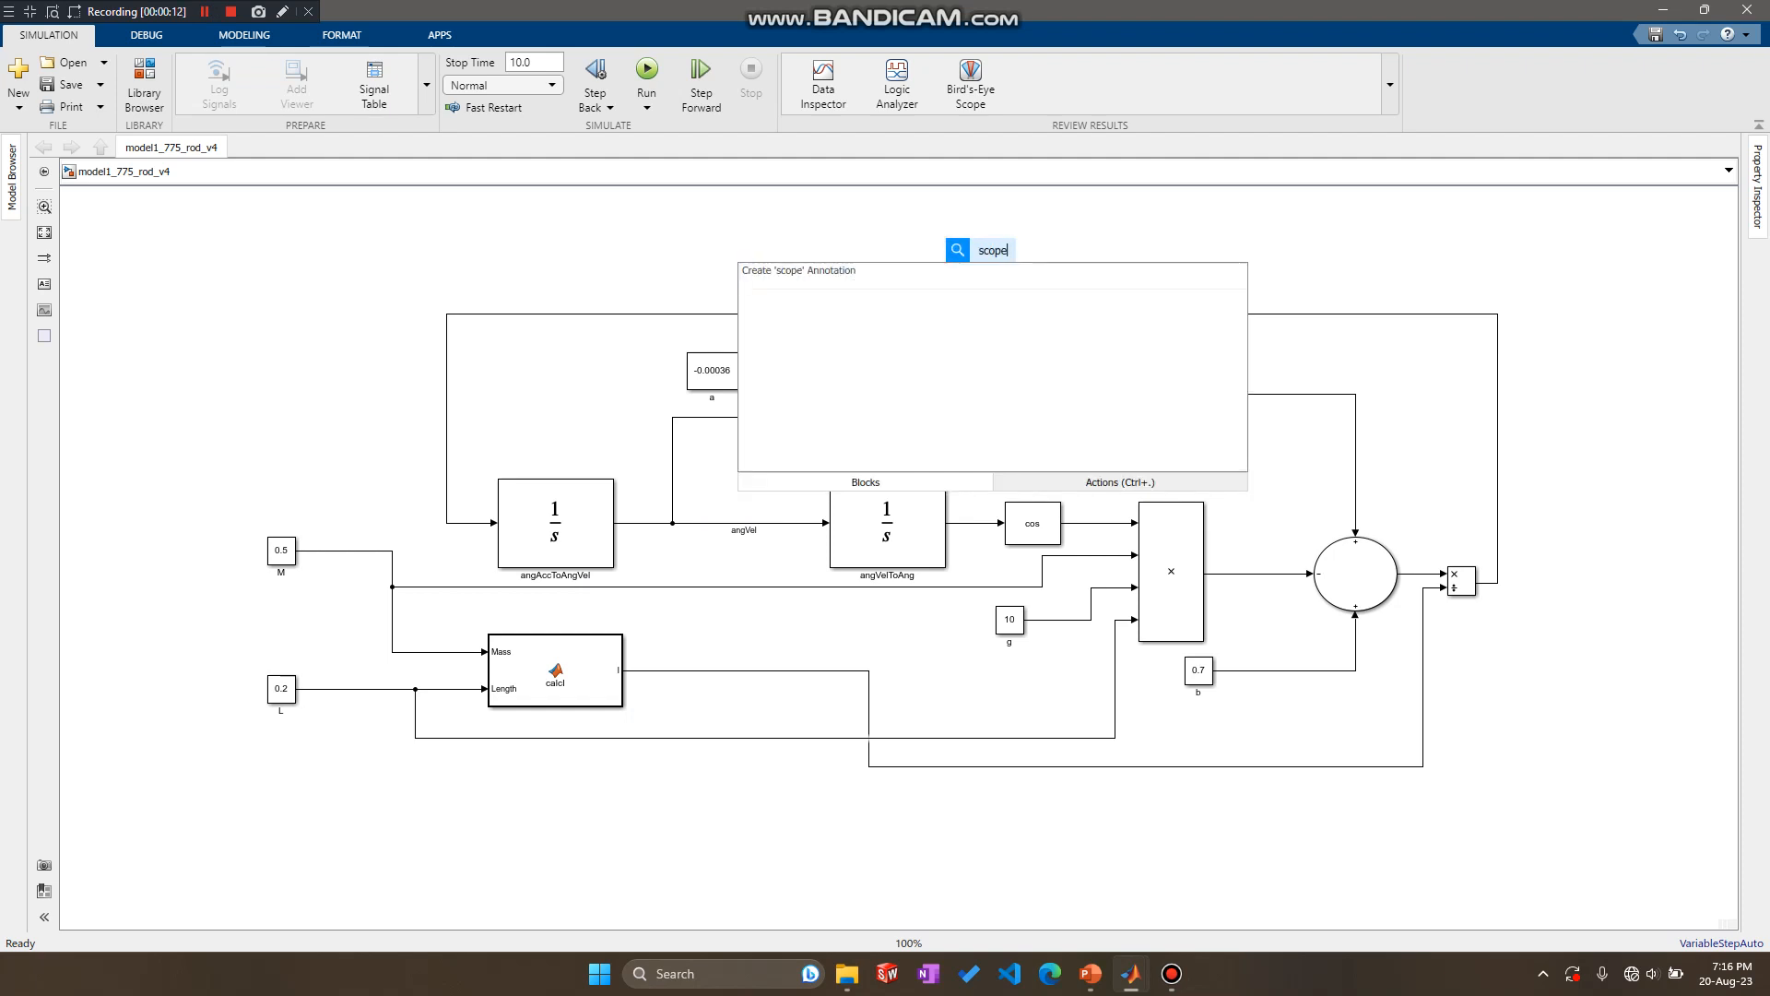
key("Return")
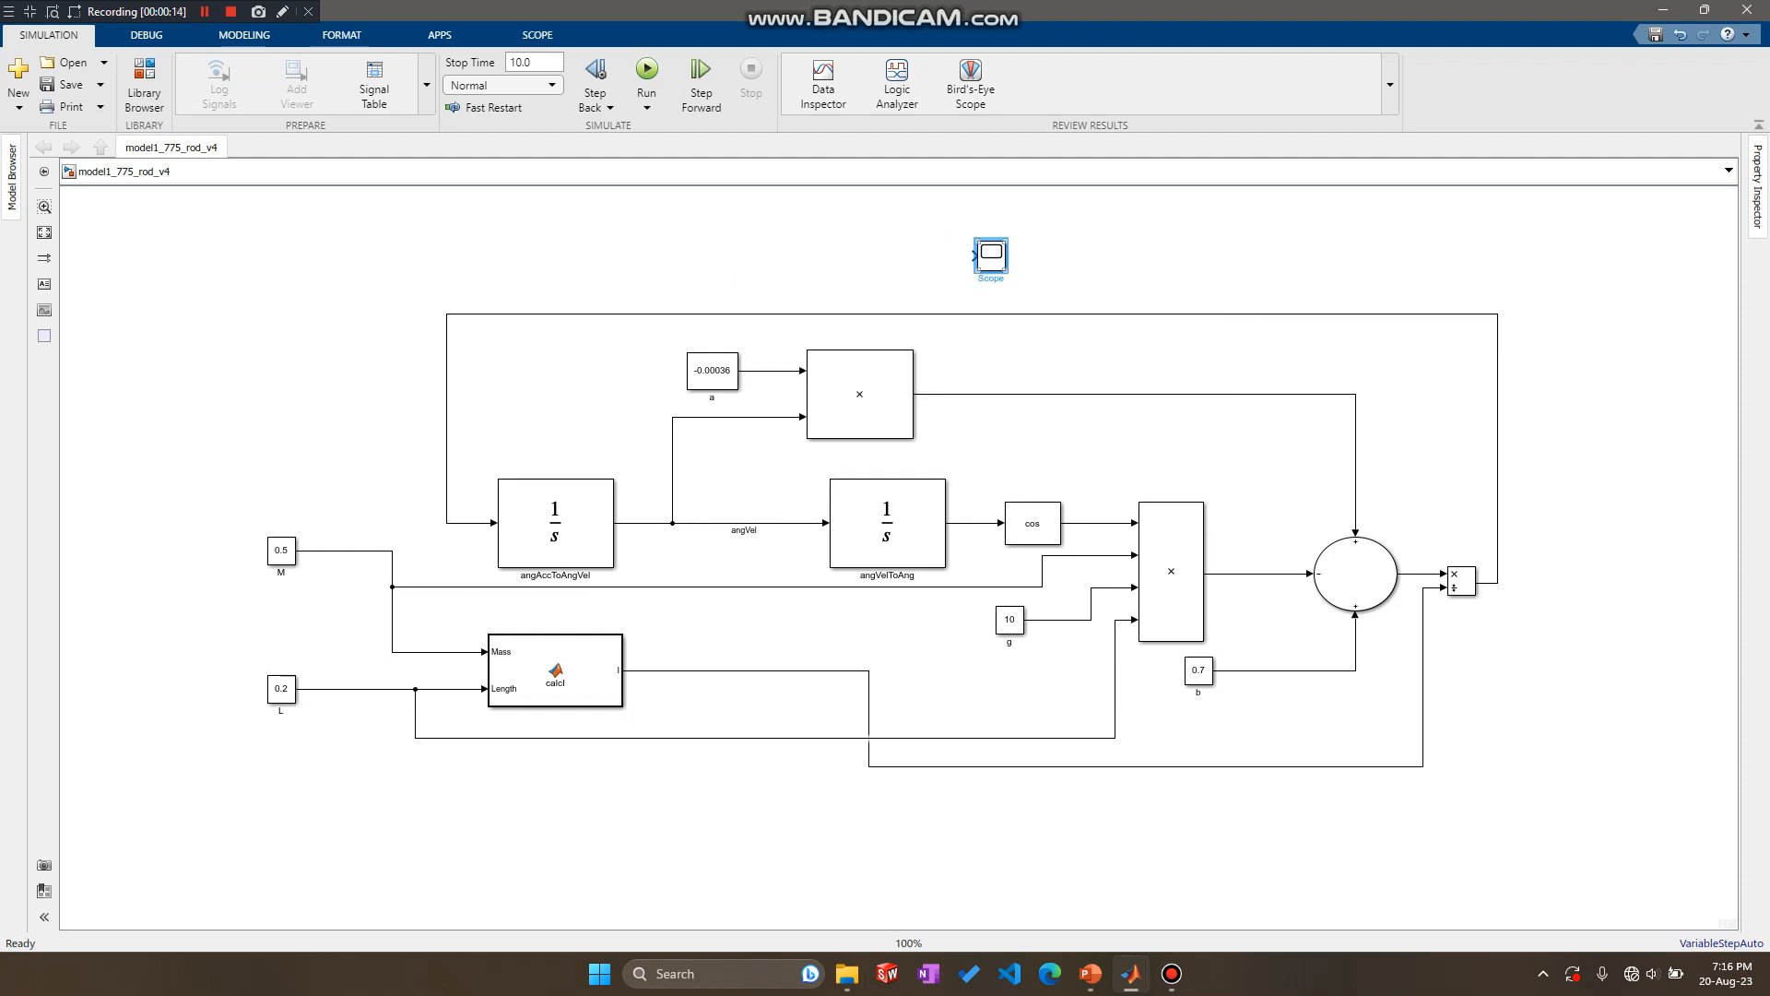
left_click_drag(992, 255, 1503, 242)
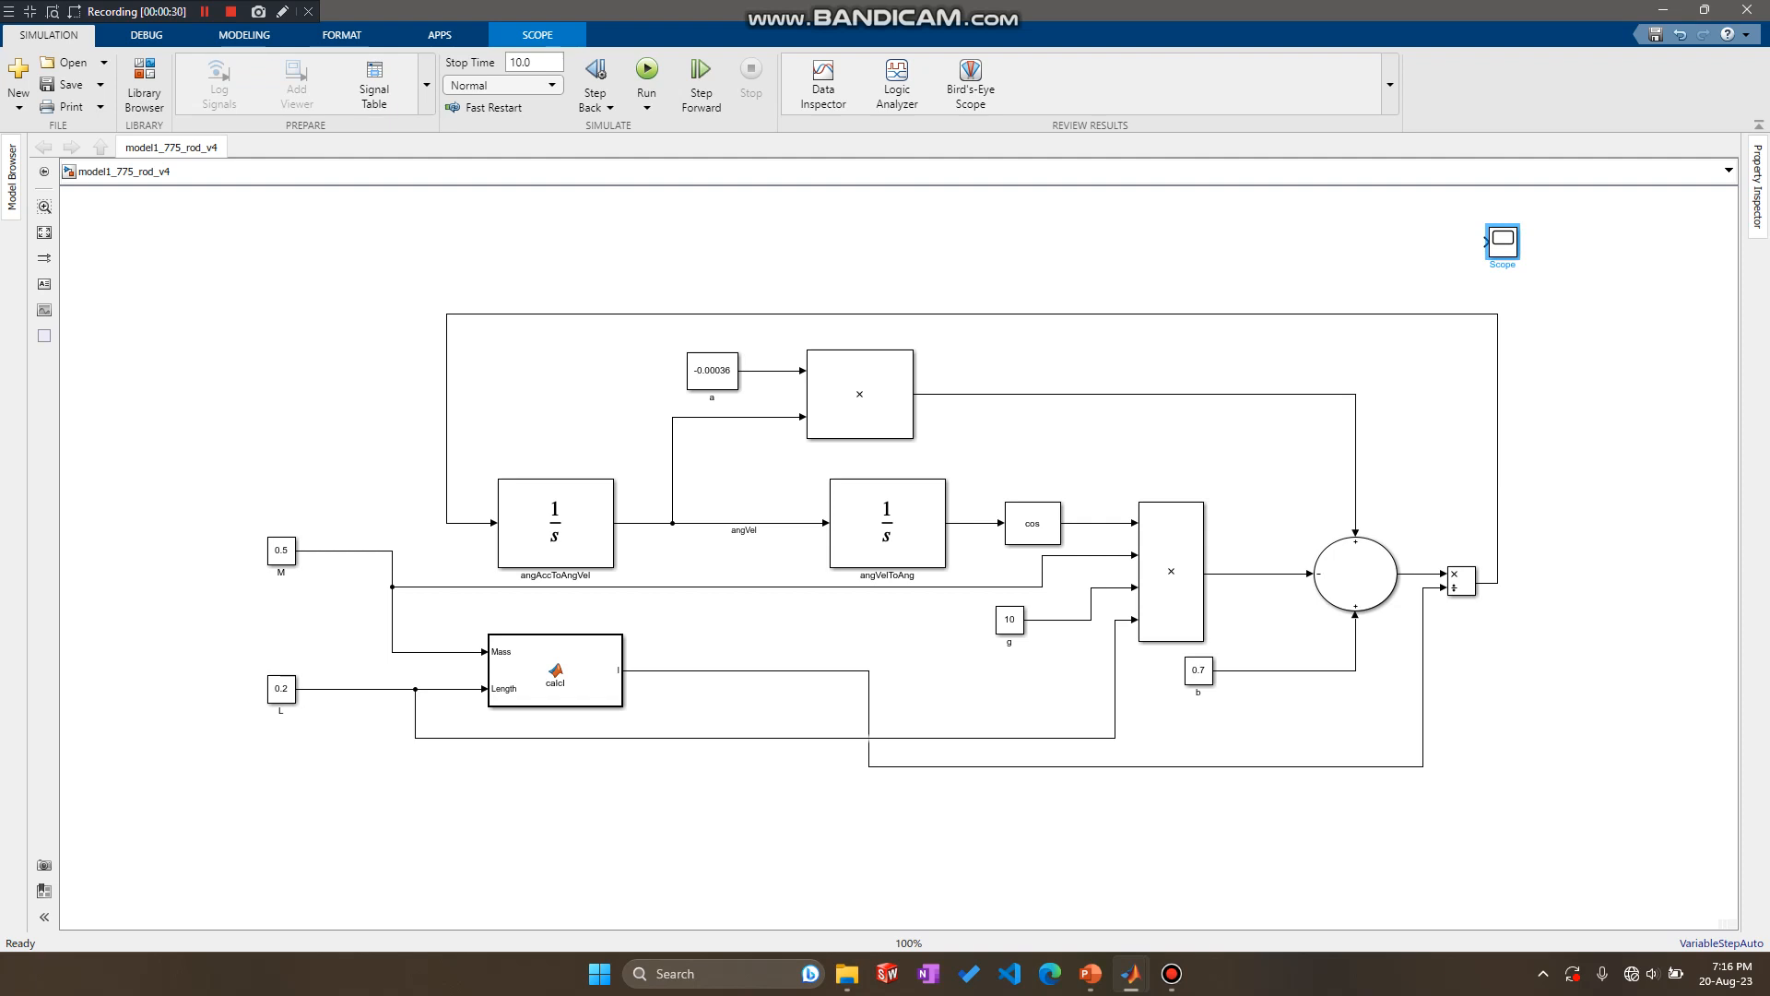
Name the signal between the angVelToAng integrator and the cos block "ang"
left_click(968, 523)
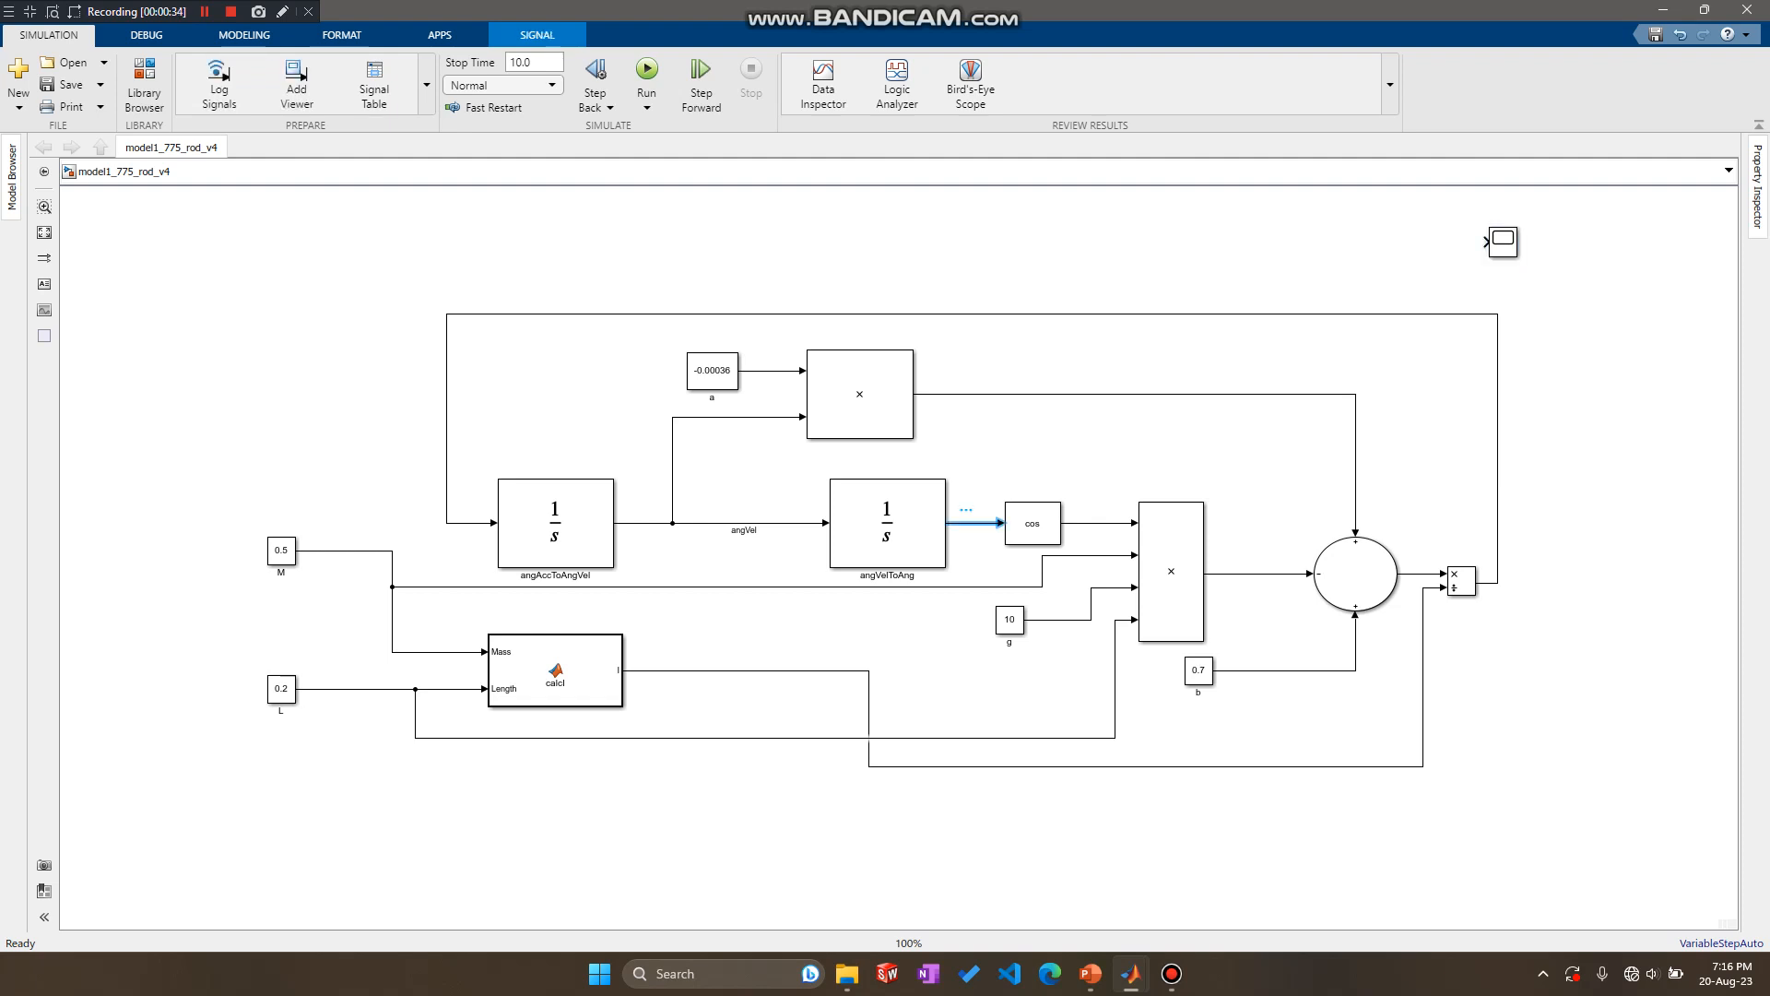
double_click(967, 523)
left_click(966, 523)
type("amg;e")
key("BackSpace")
key("BackSpace")
key("BackSpace")
key("BackSpace")
type("ng")
key("Escape")
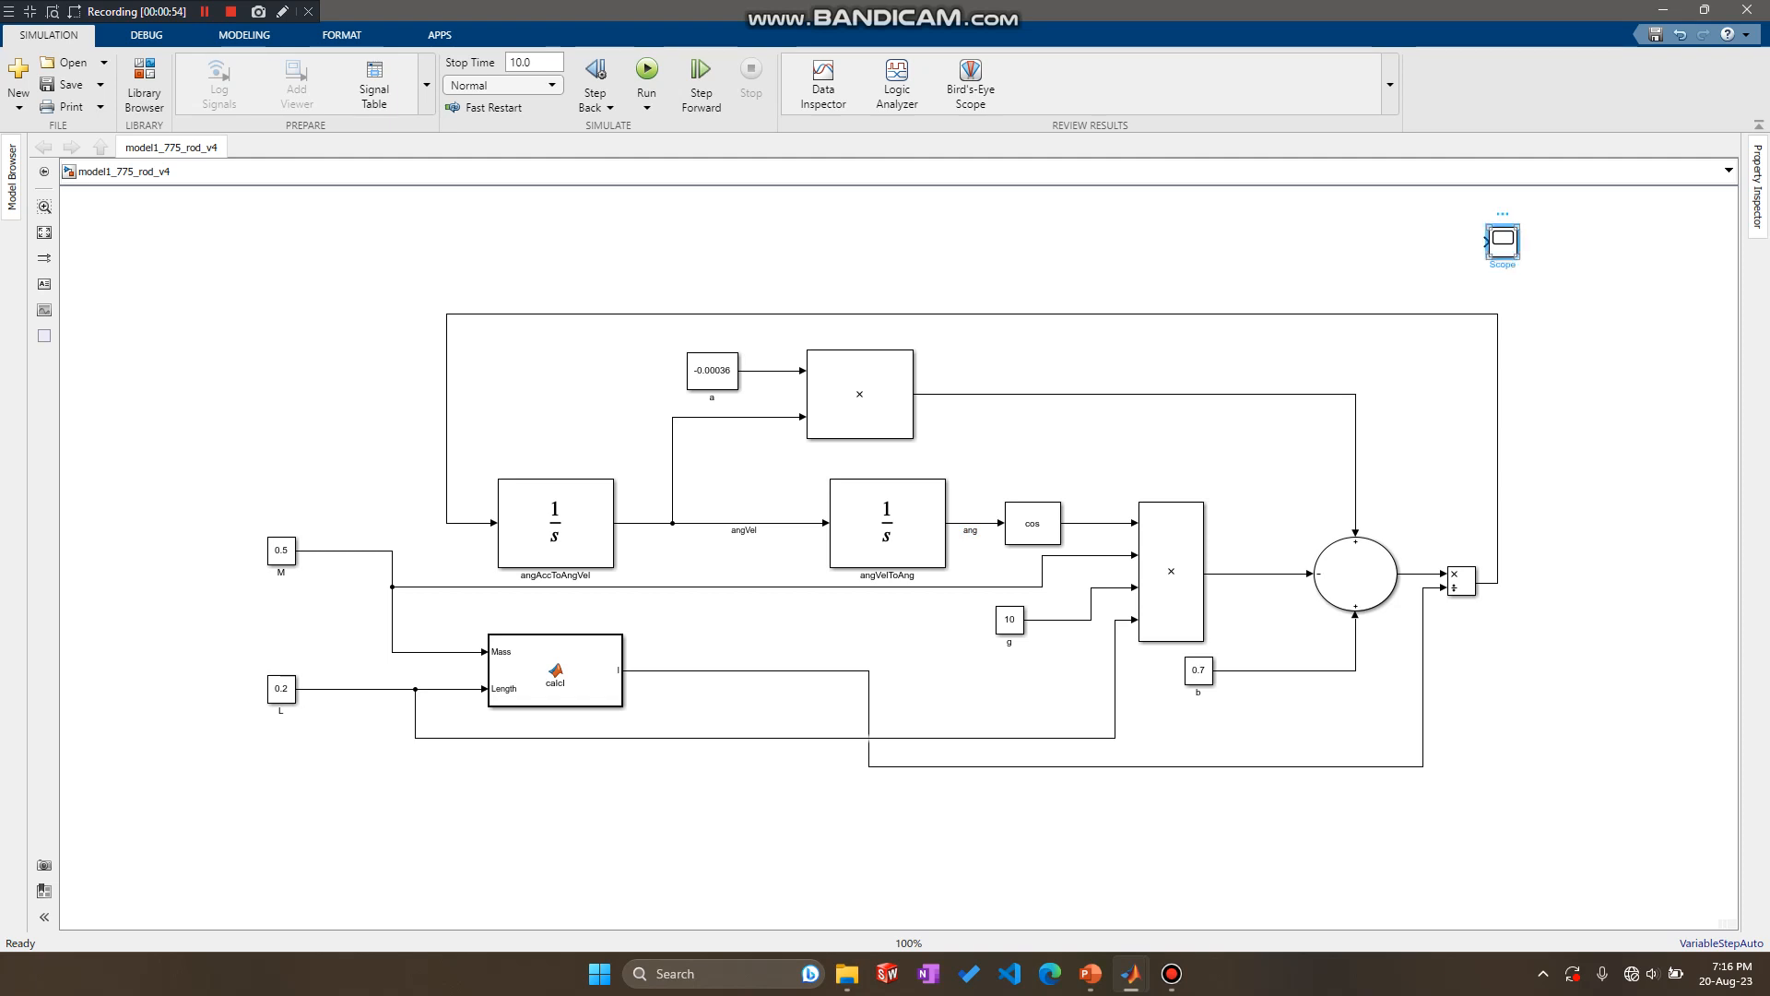
Enlarge the Scope block and shift it slightly left above the feedback line
left_click_drag(1518, 257, 1420, 241)
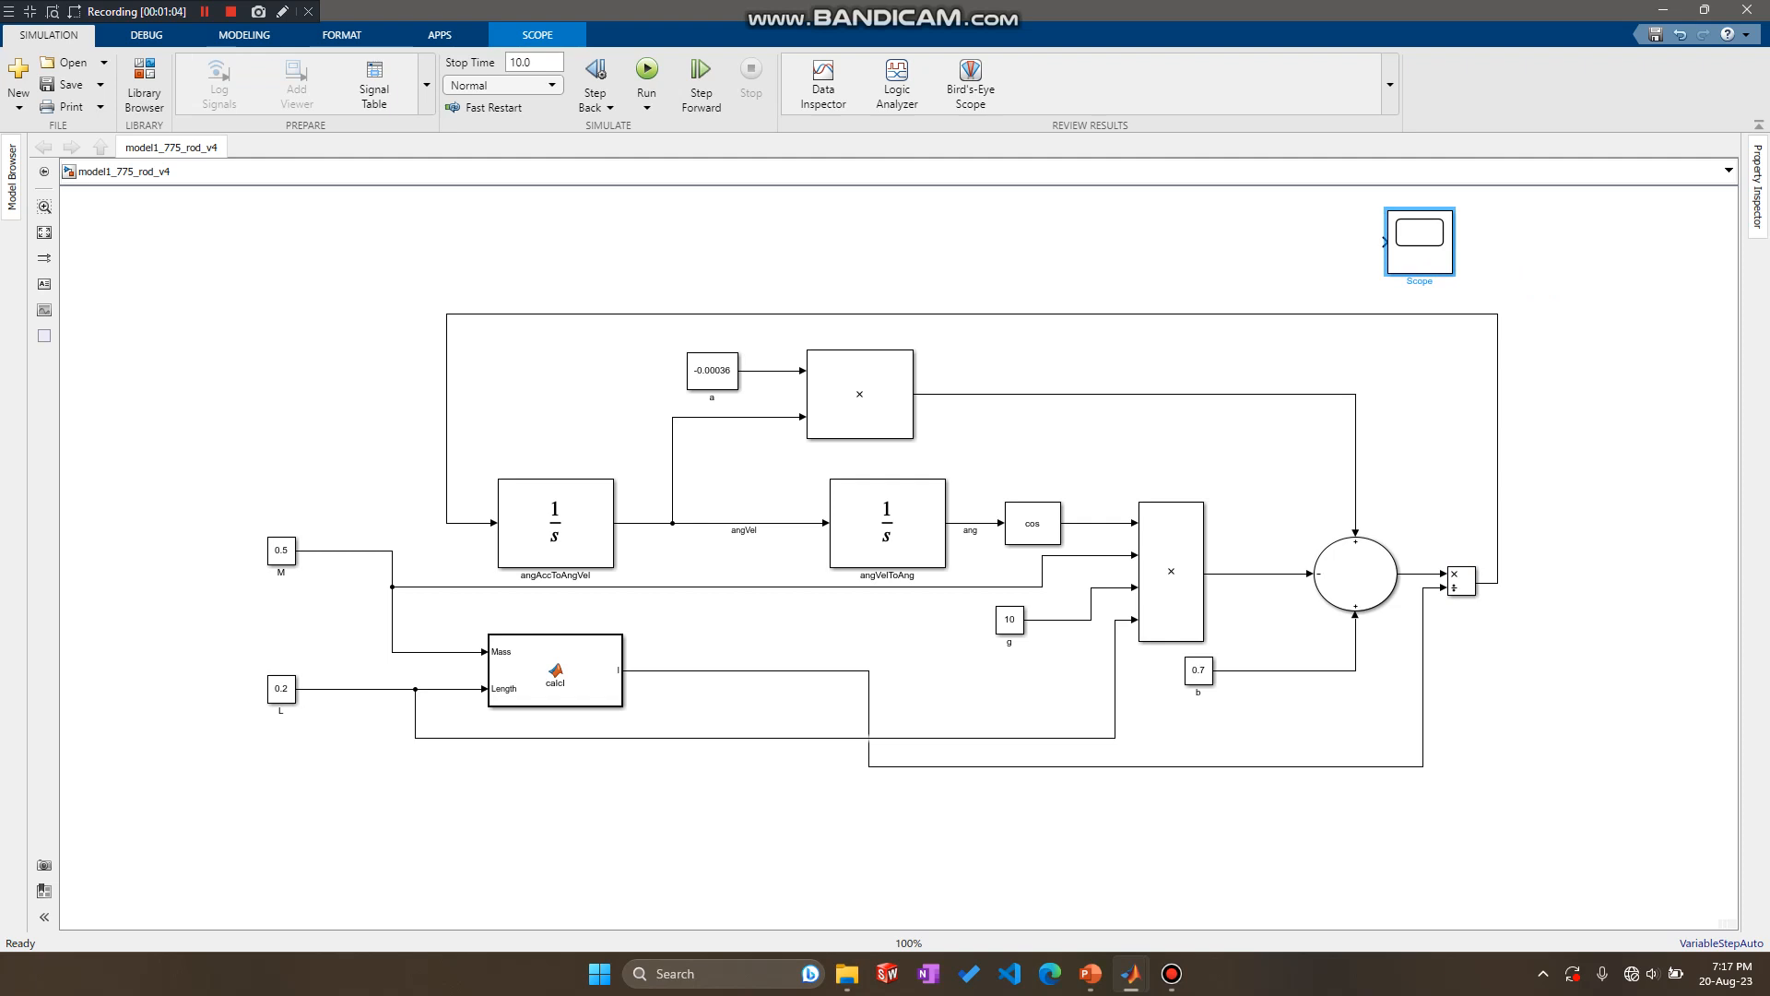
Try to branch the ang signal upward toward the Scope's input
mouse_move(985, 523)
left_mouse_down()
mouse_move(987, 418)
mouse_move(1223, 242)
mouse_move(1378, 246)
mouse_move(1048, 267)
mouse_move(1086, 240)
left_mouse_up()
left_click(1123, 278)
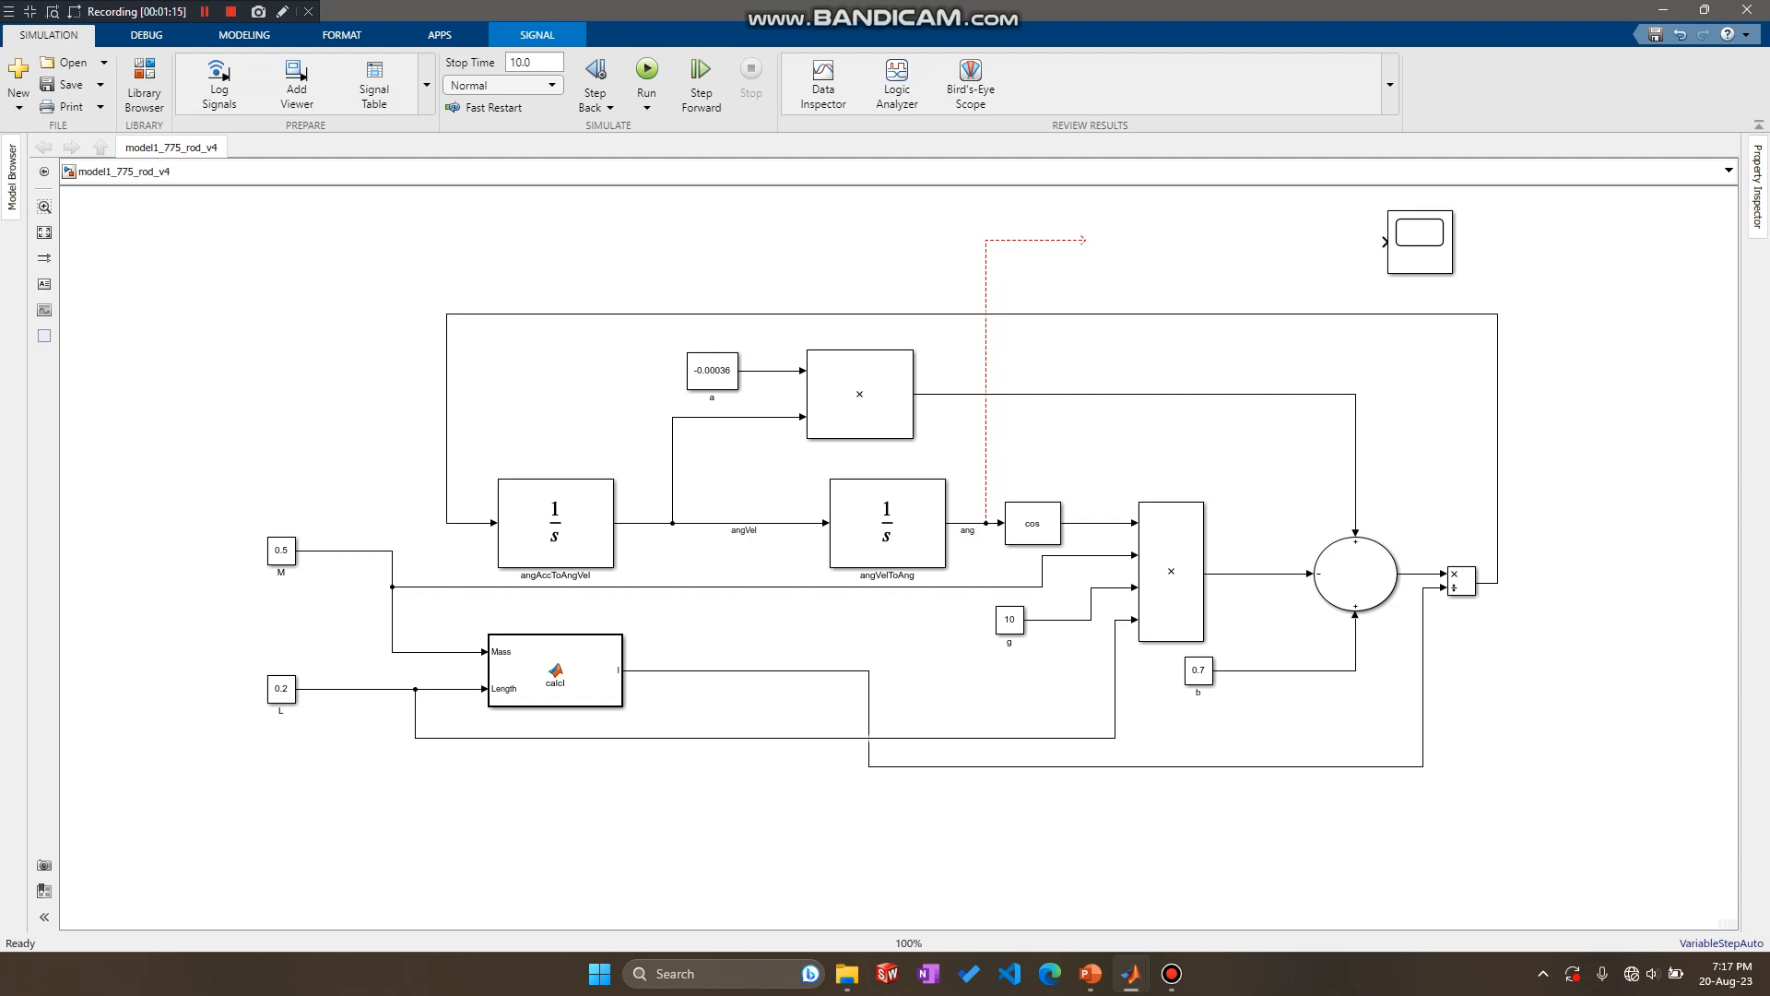
left_click(1081, 239)
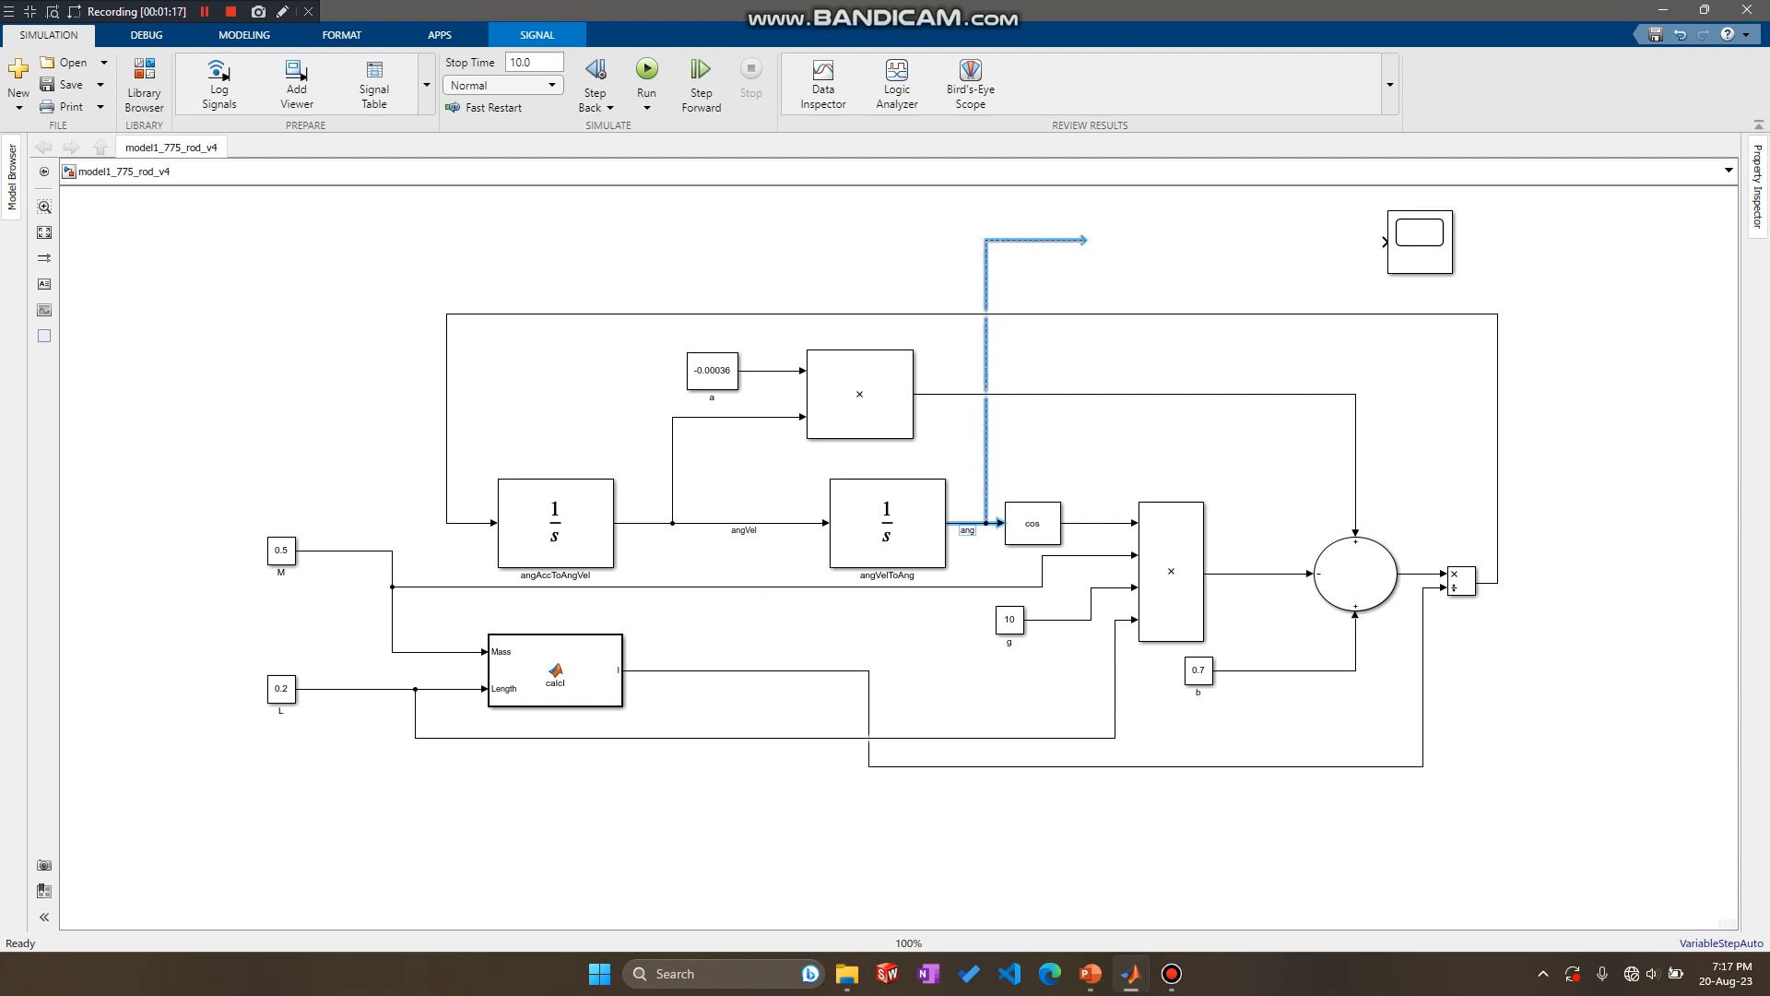
left_click(1116, 273)
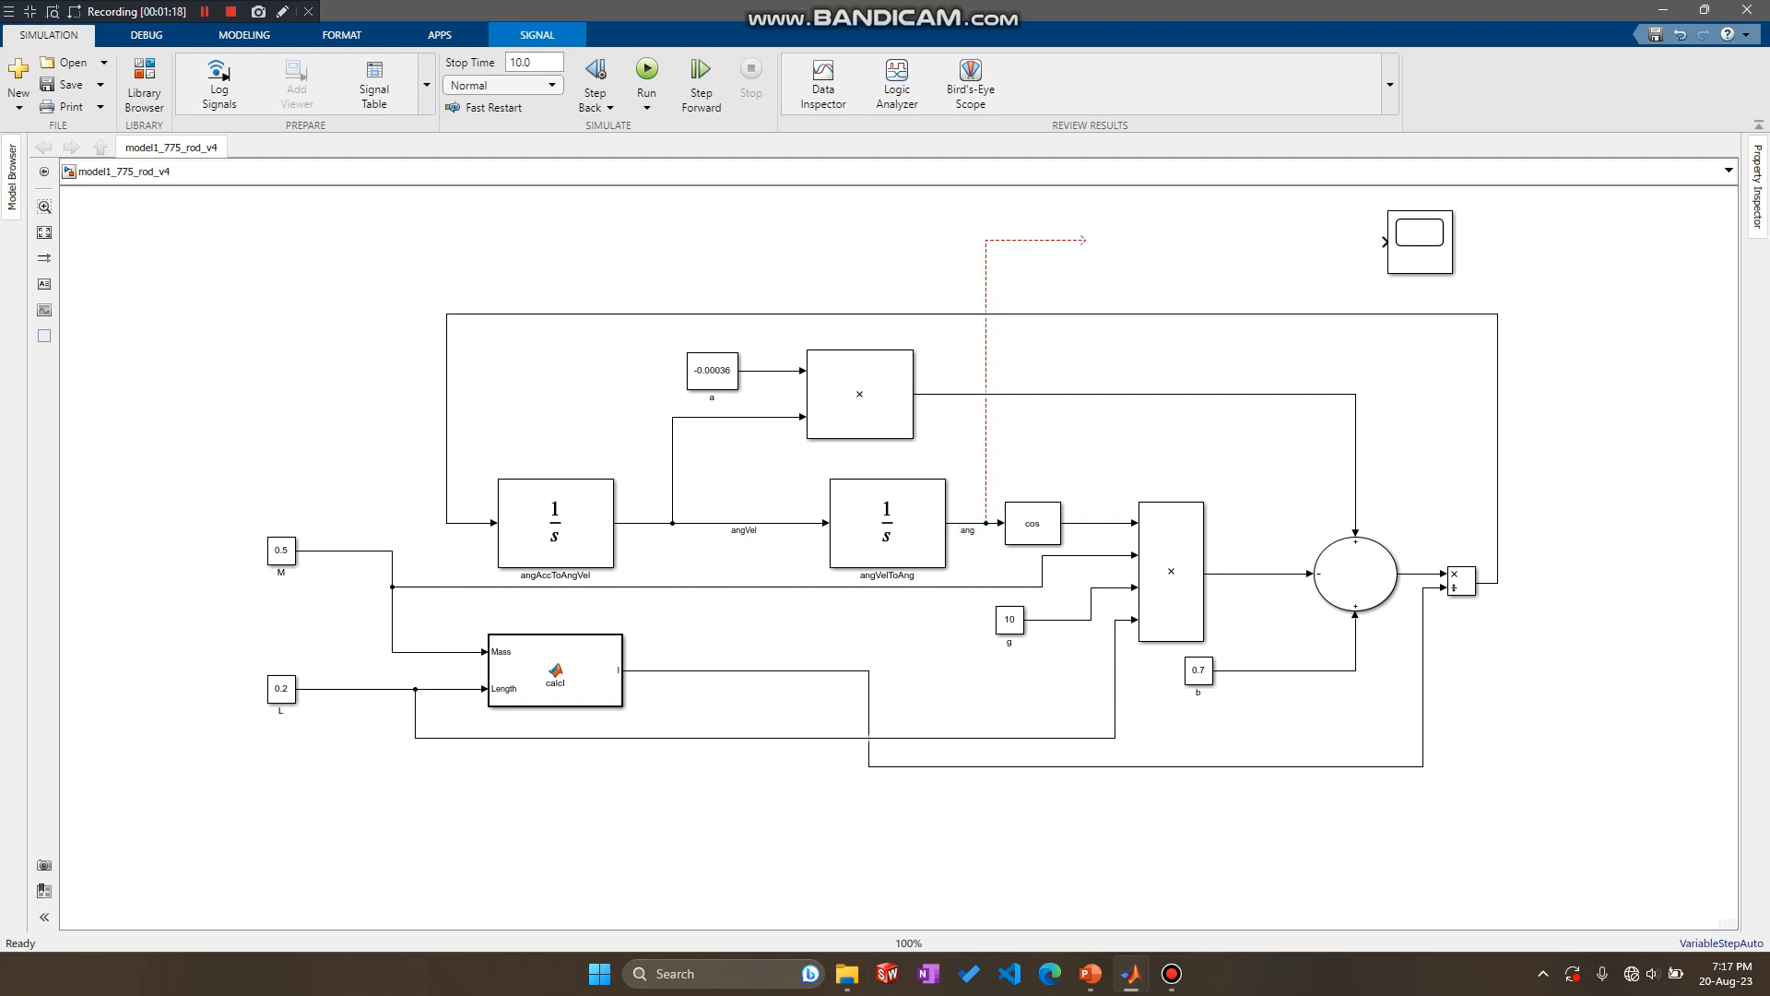
left_click(1080, 240)
left_click(1116, 273)
Switch to PowerPoint to examine the Step 5 slide on inserting scopes as sinks, and return to the model1_775_rod_v4 model in Simulink
left_click(1091, 973)
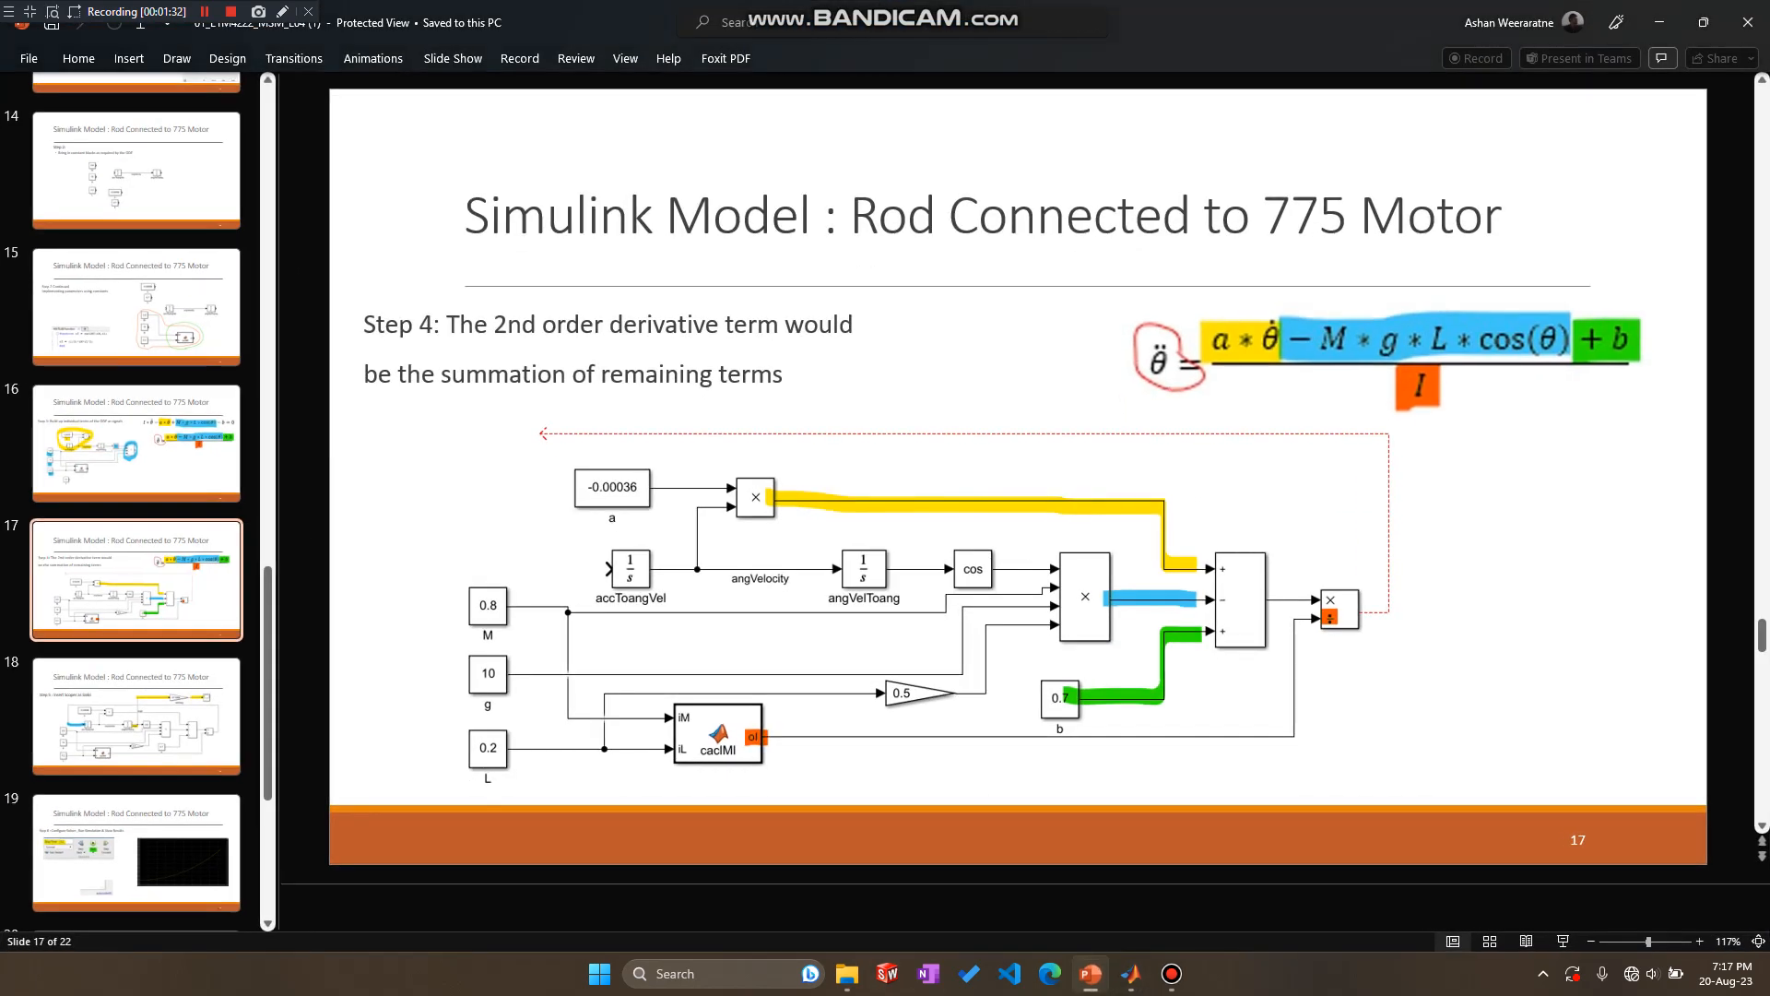
key("Down")
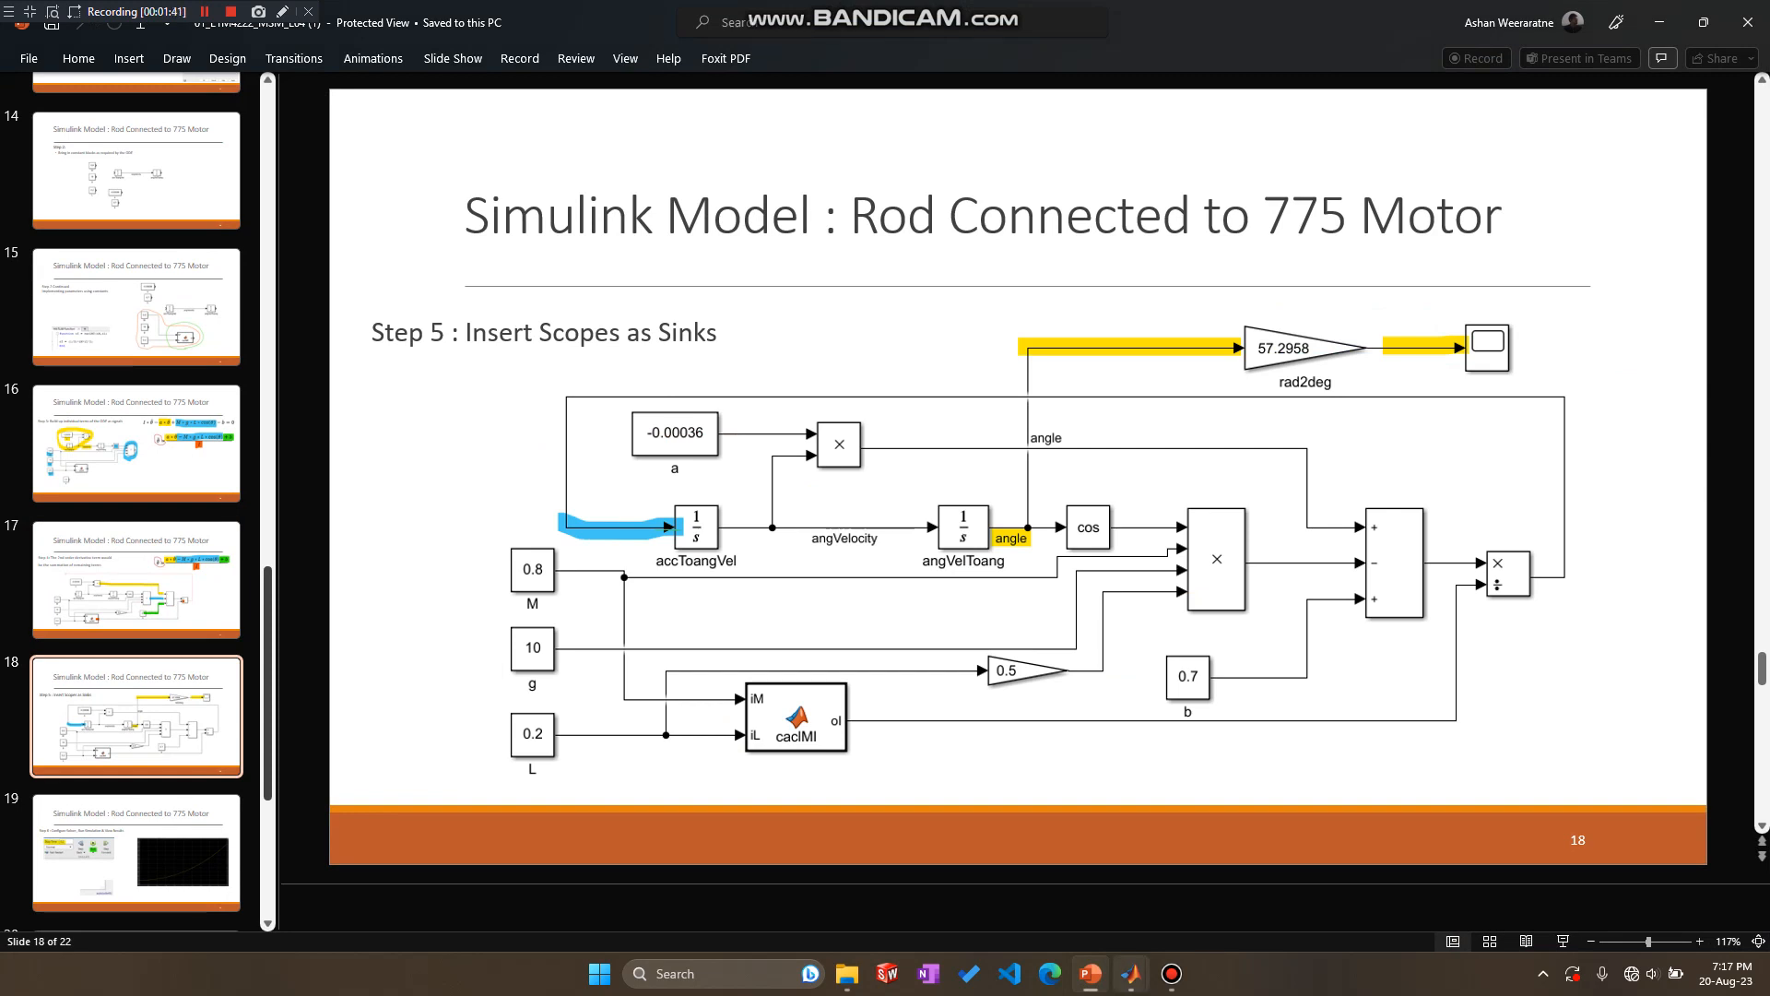
mouse_move(1131, 973)
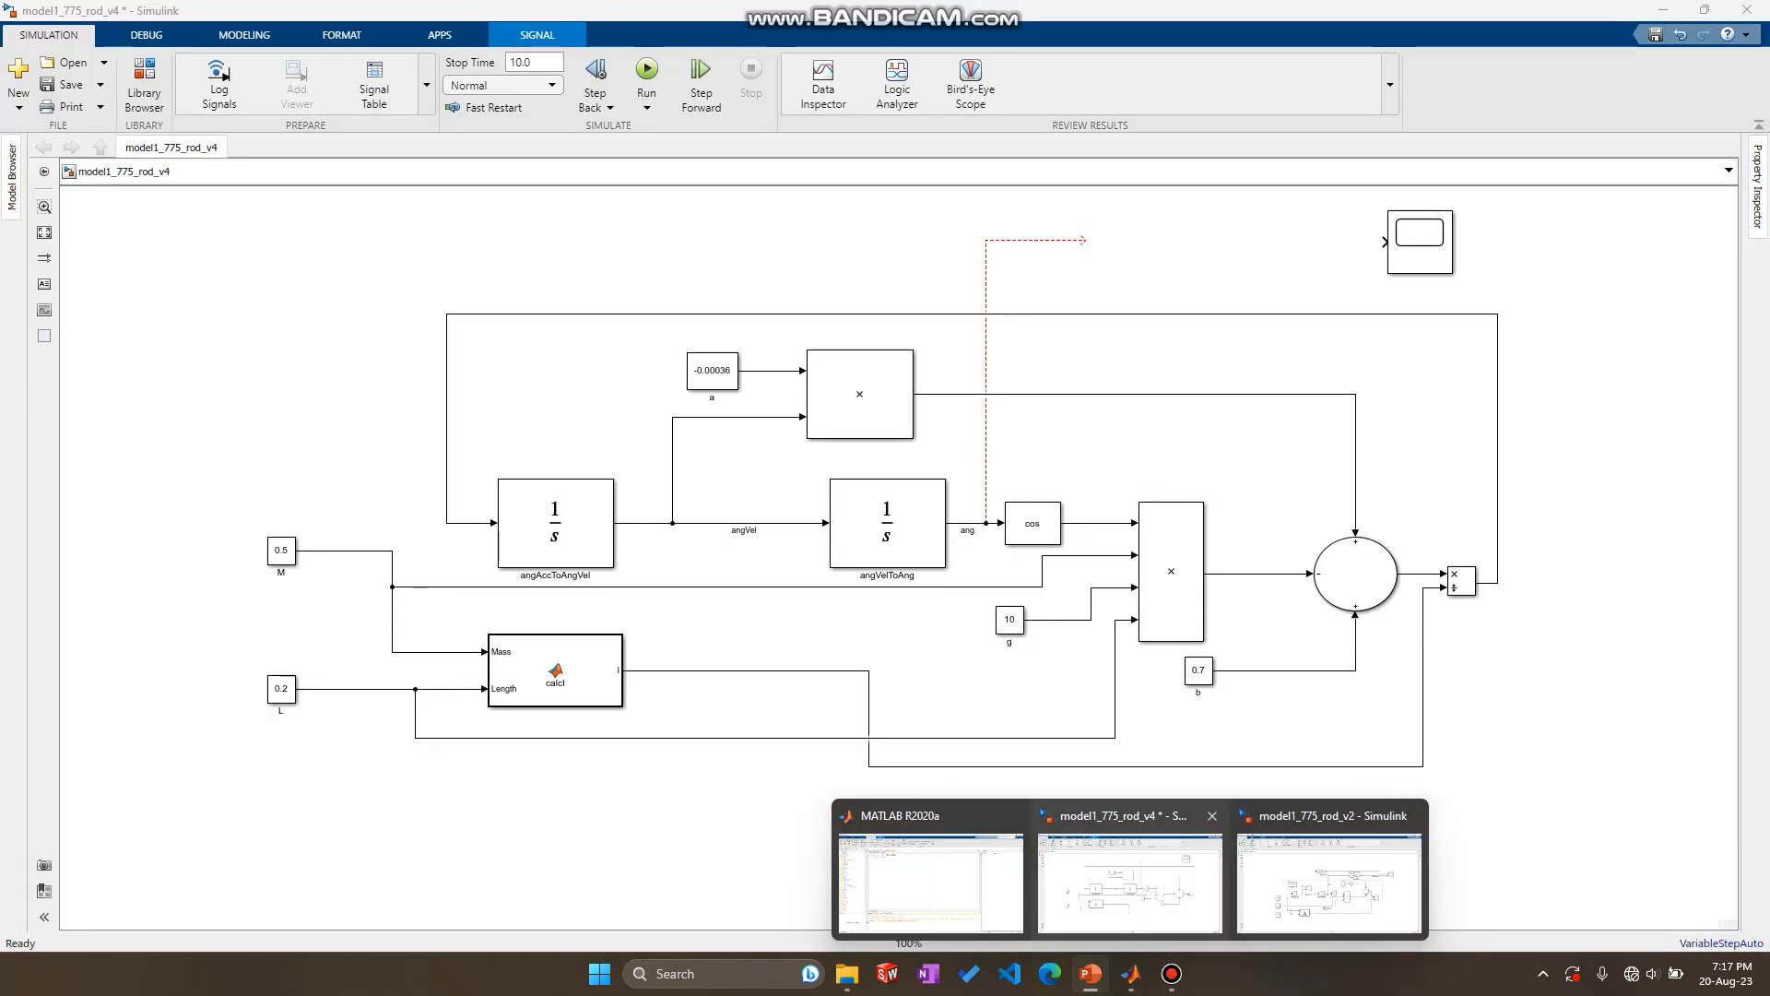
left_click(1130, 868)
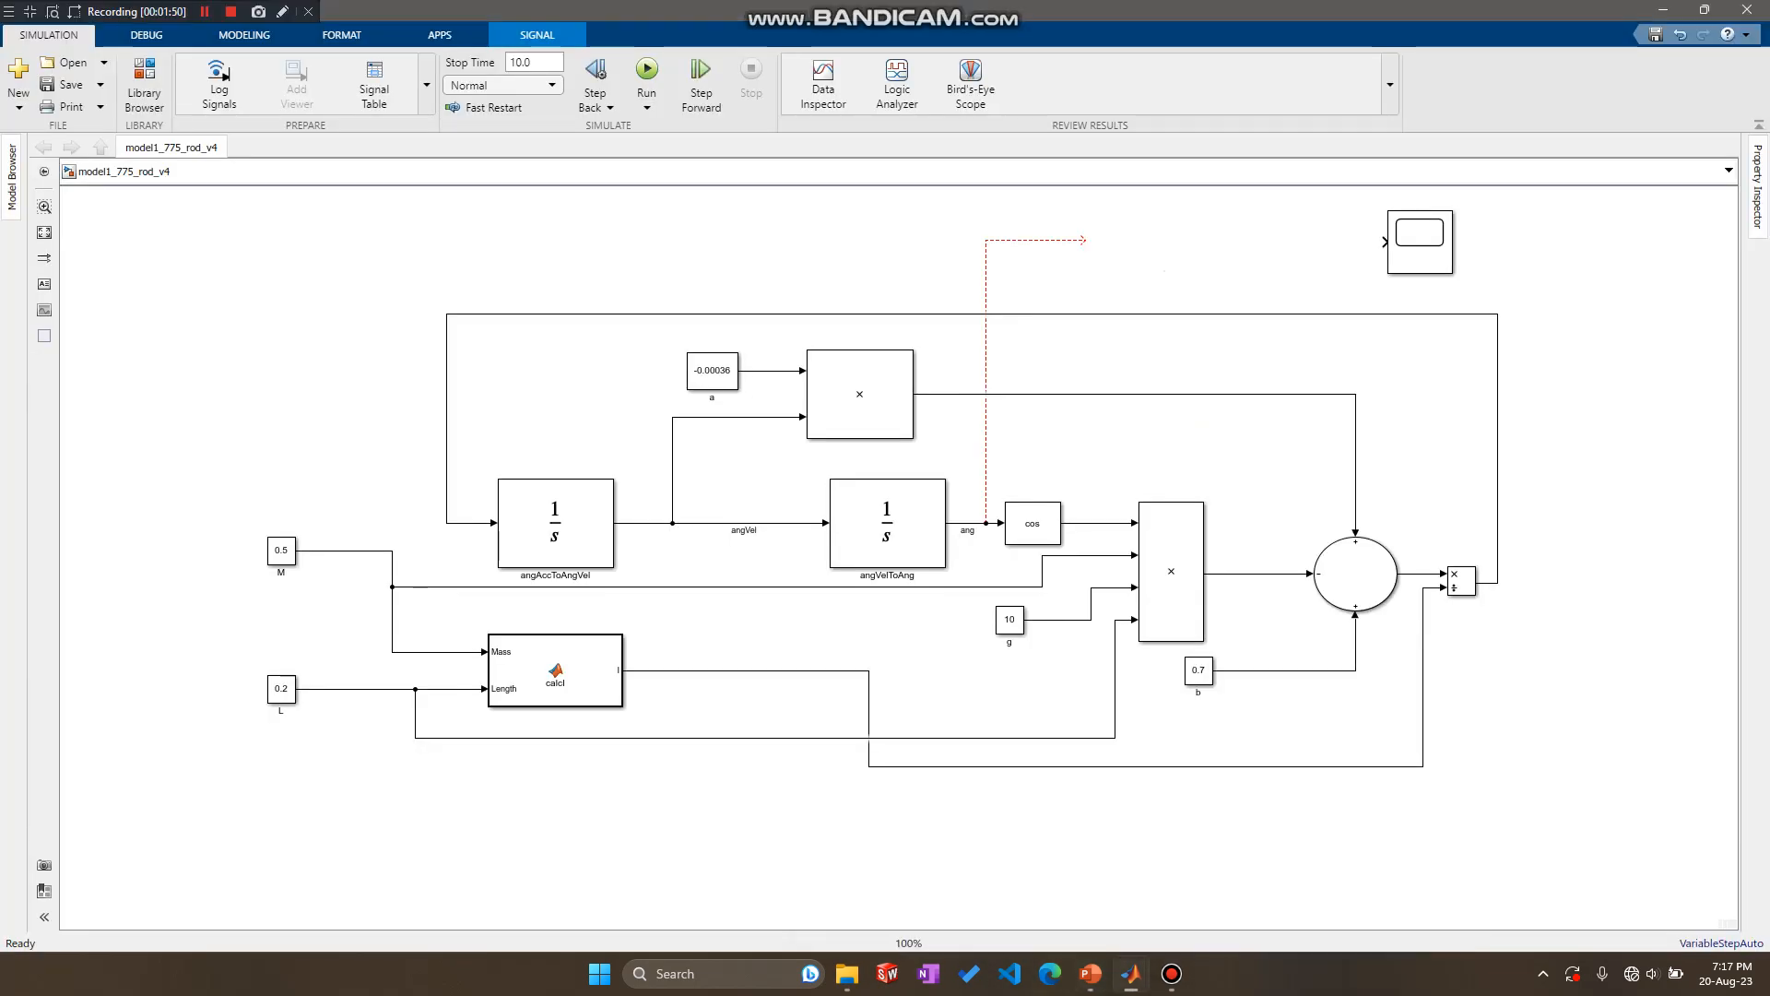
Add a Gain block from Simulink/Math Operations beside the end of the dangling branch and enlarge it
double_click(1143, 268)
type("gain")
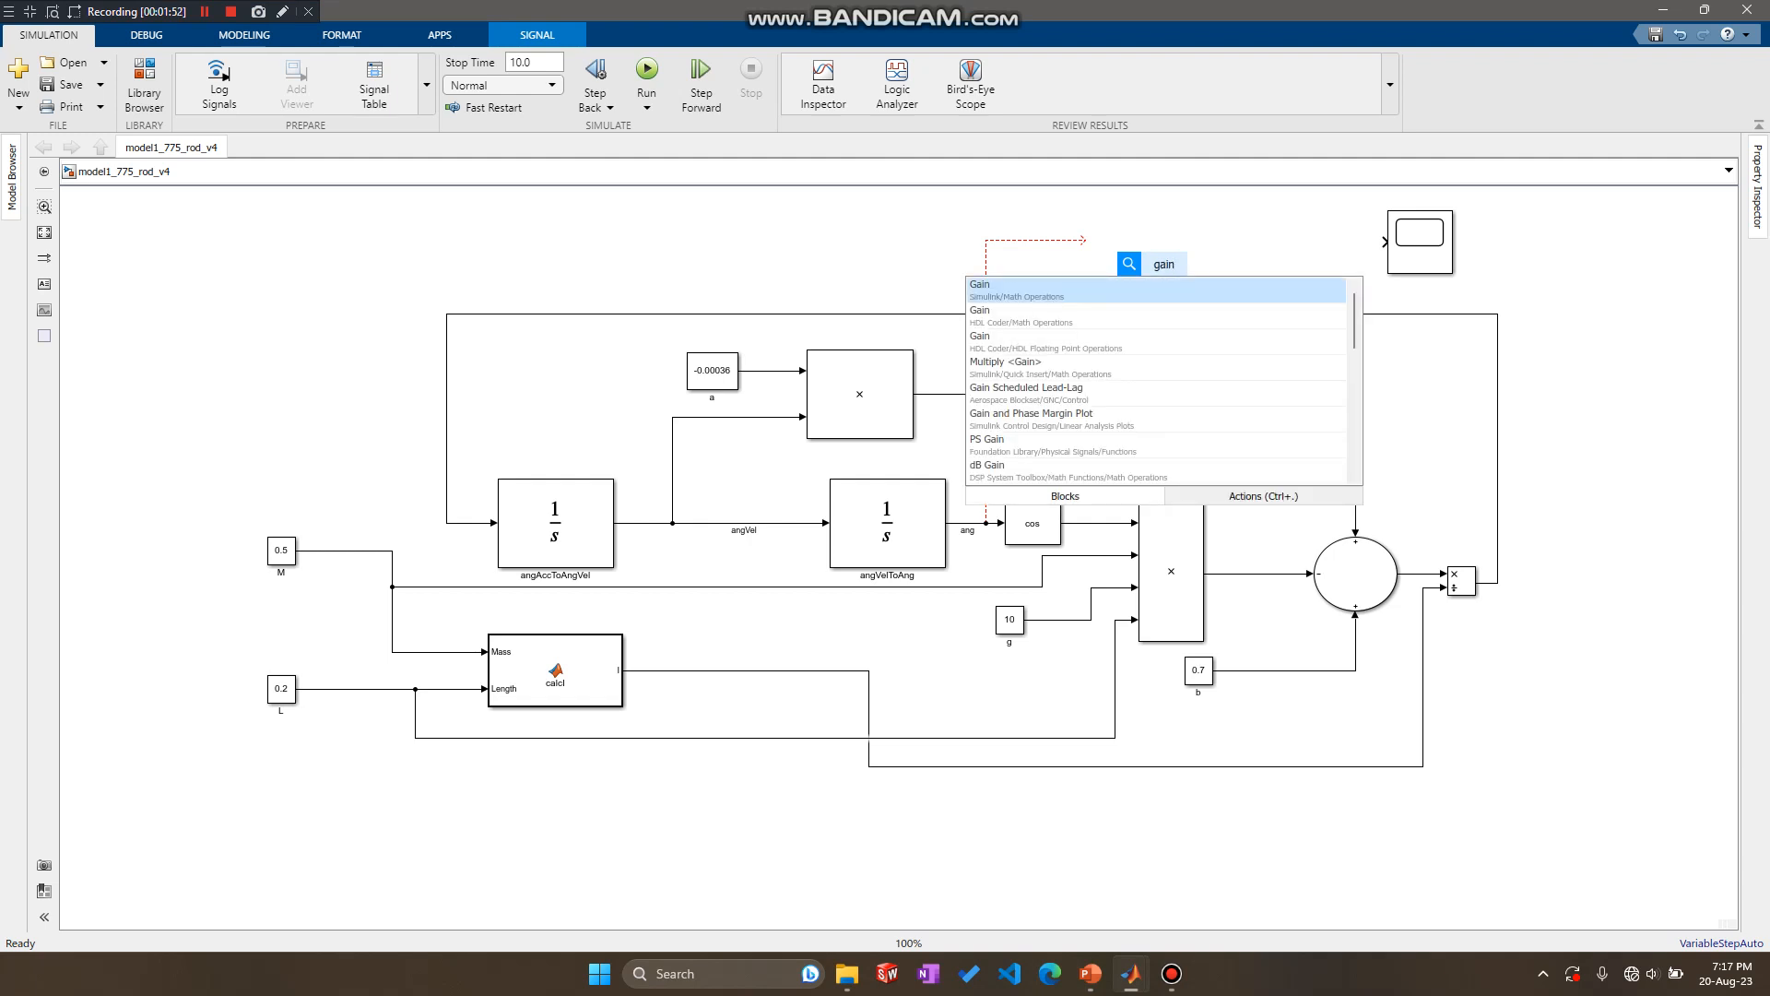
key("Return")
left_click_drag(1162, 268, 1153, 241)
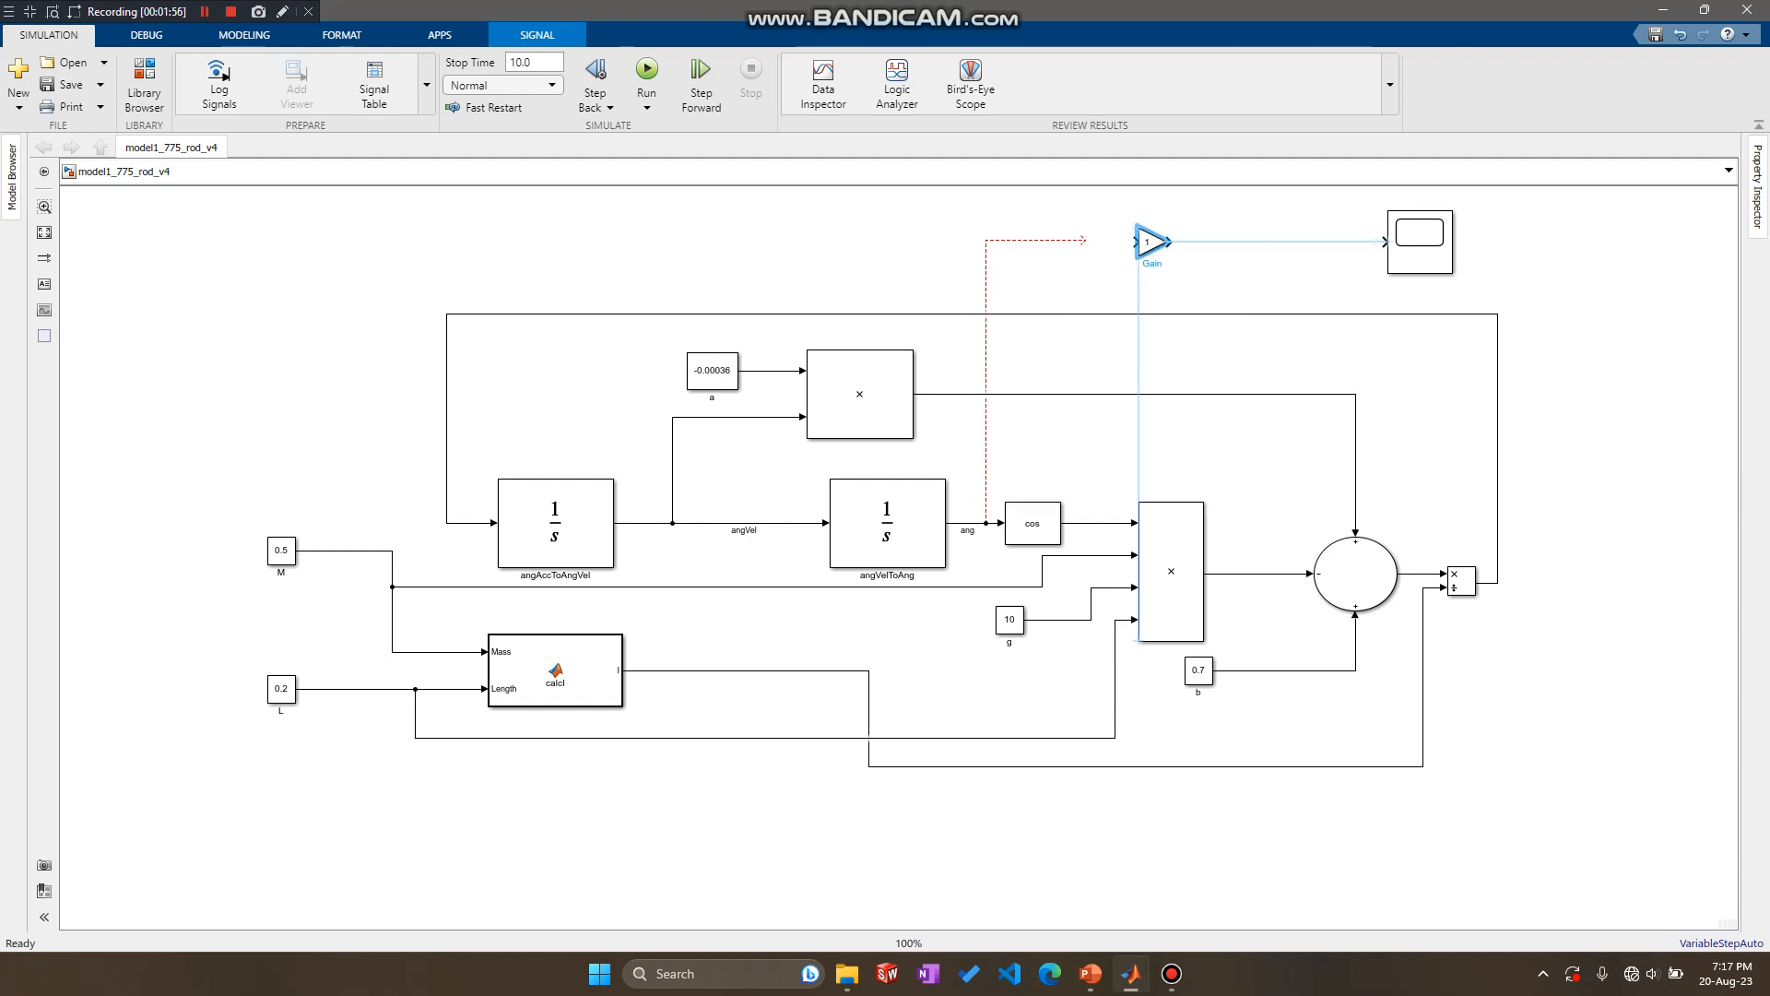
left_click(1122, 269)
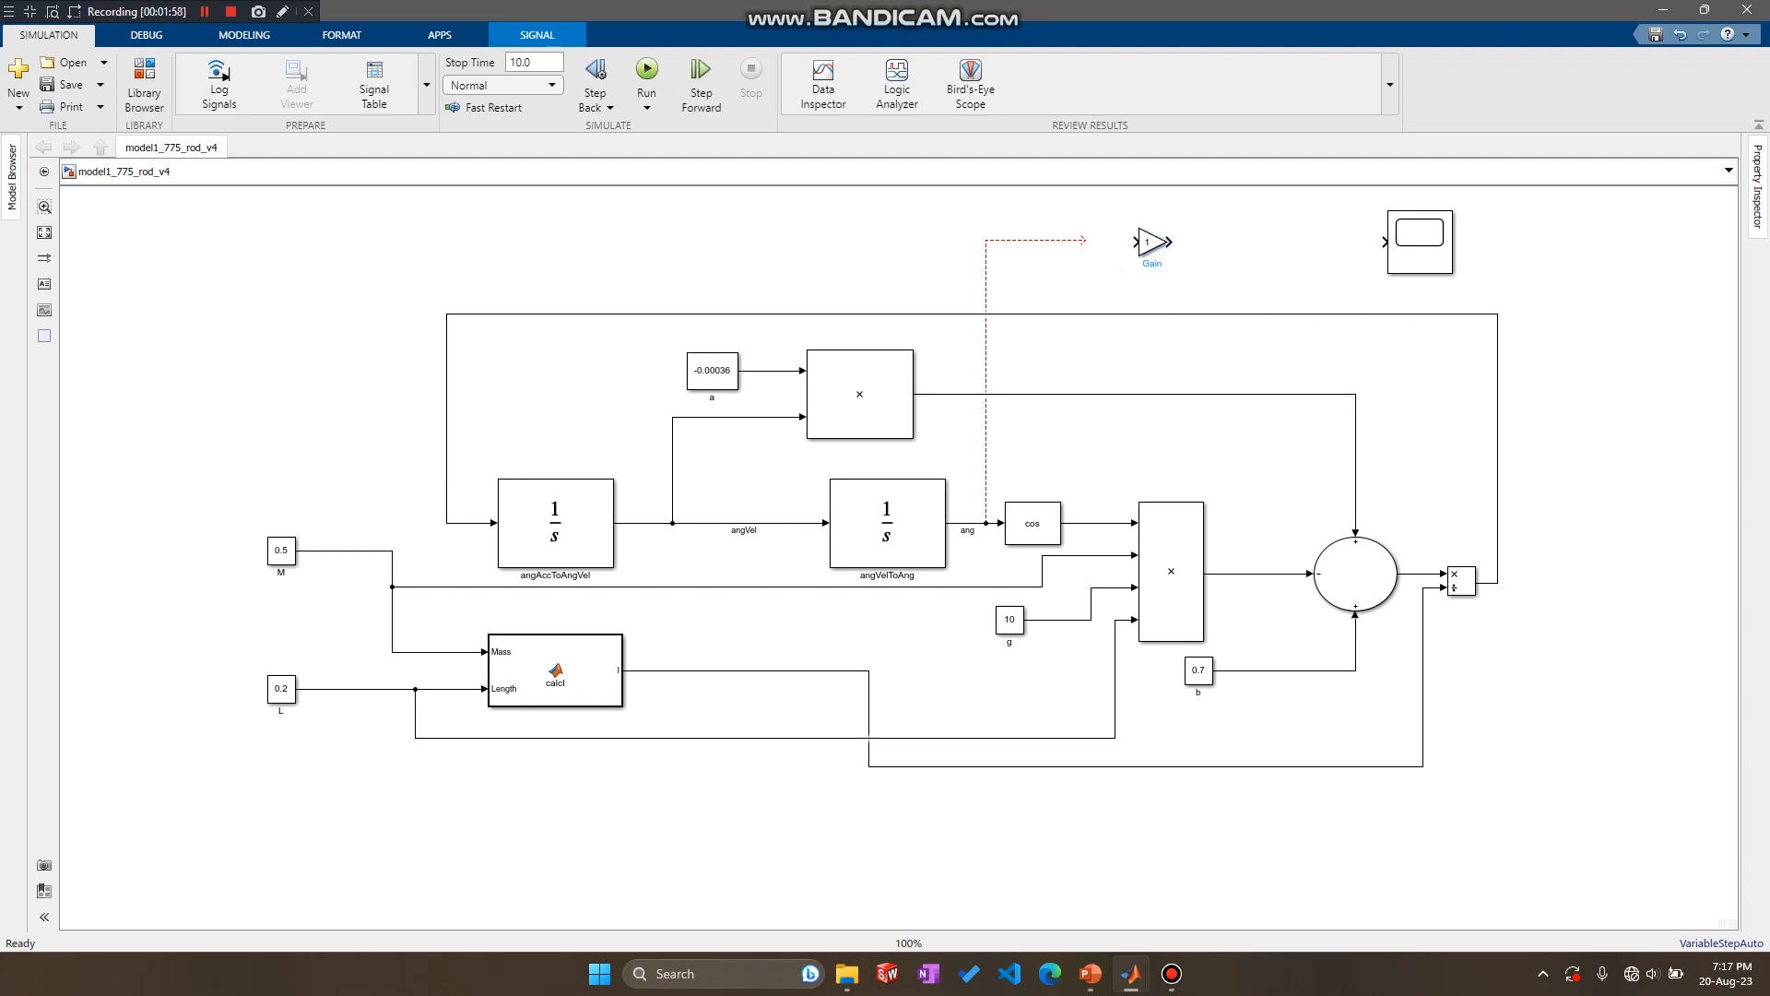
mouse_move(1139, 255)
left_mouse_down()
mouse_move(1112, 265)
mouse_move(1137, 232)
left_mouse_up()
Replace the dangling branch with a connection from the ang signal through the Gain block to the Scope
left_click(1085, 241)
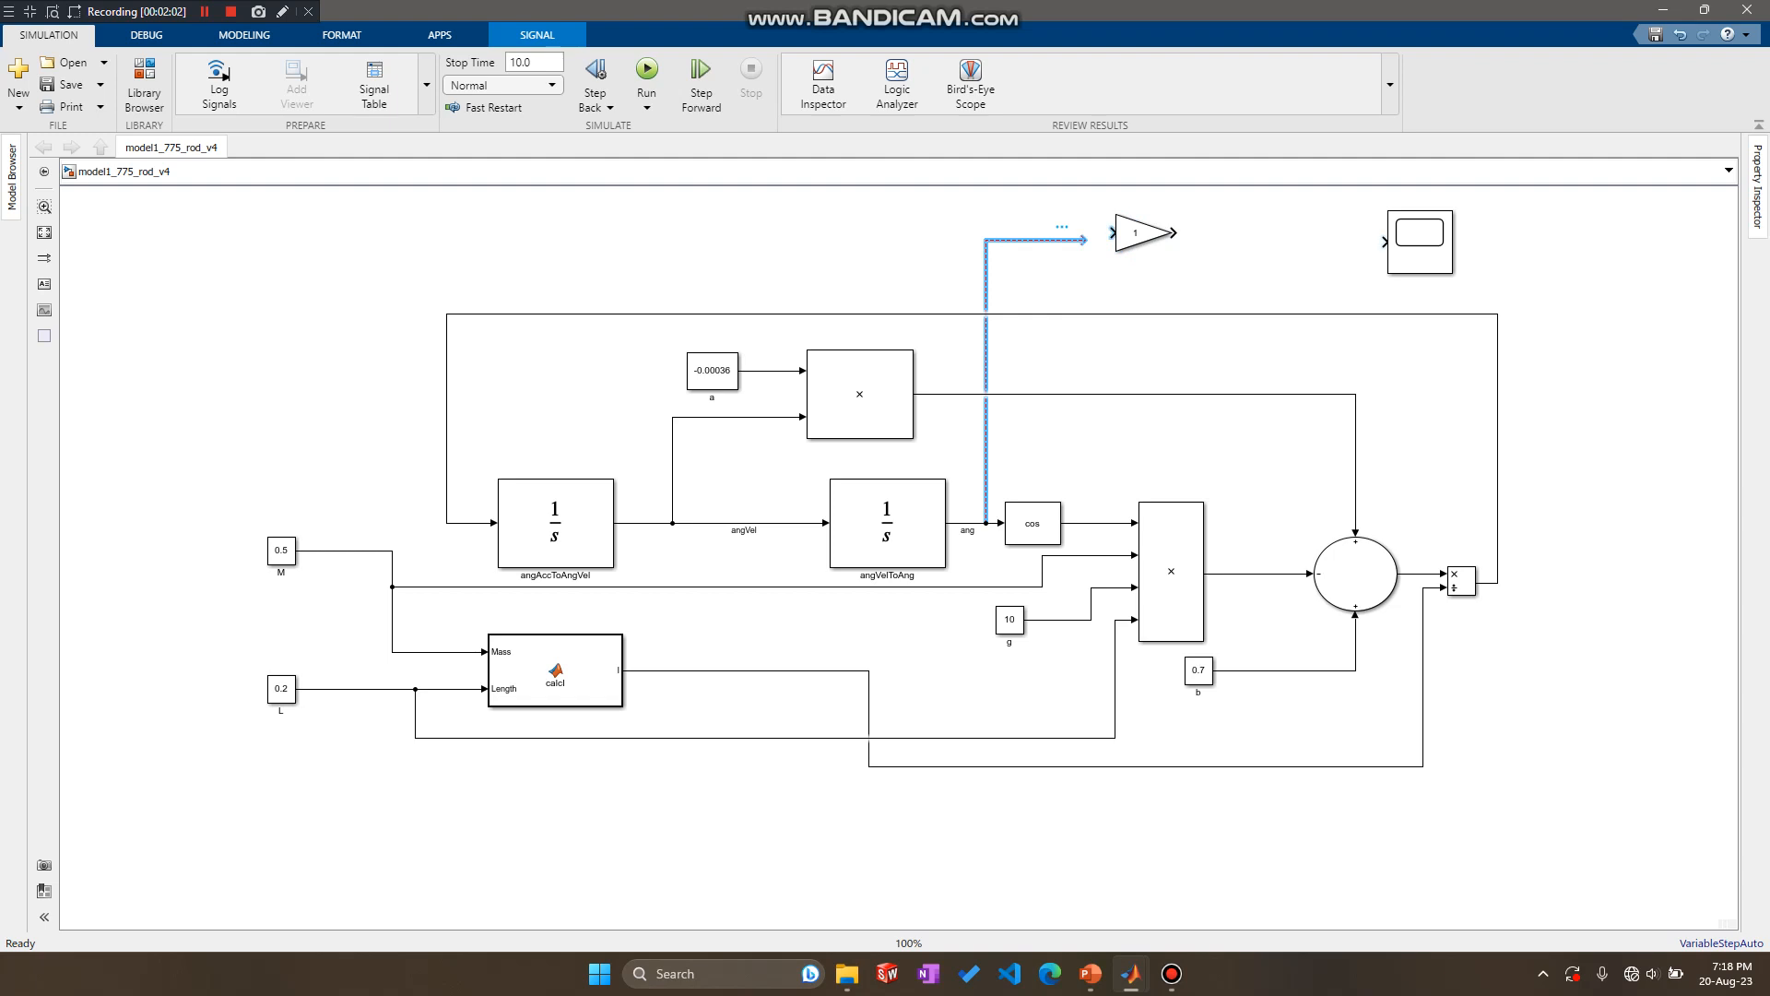
key("Delete")
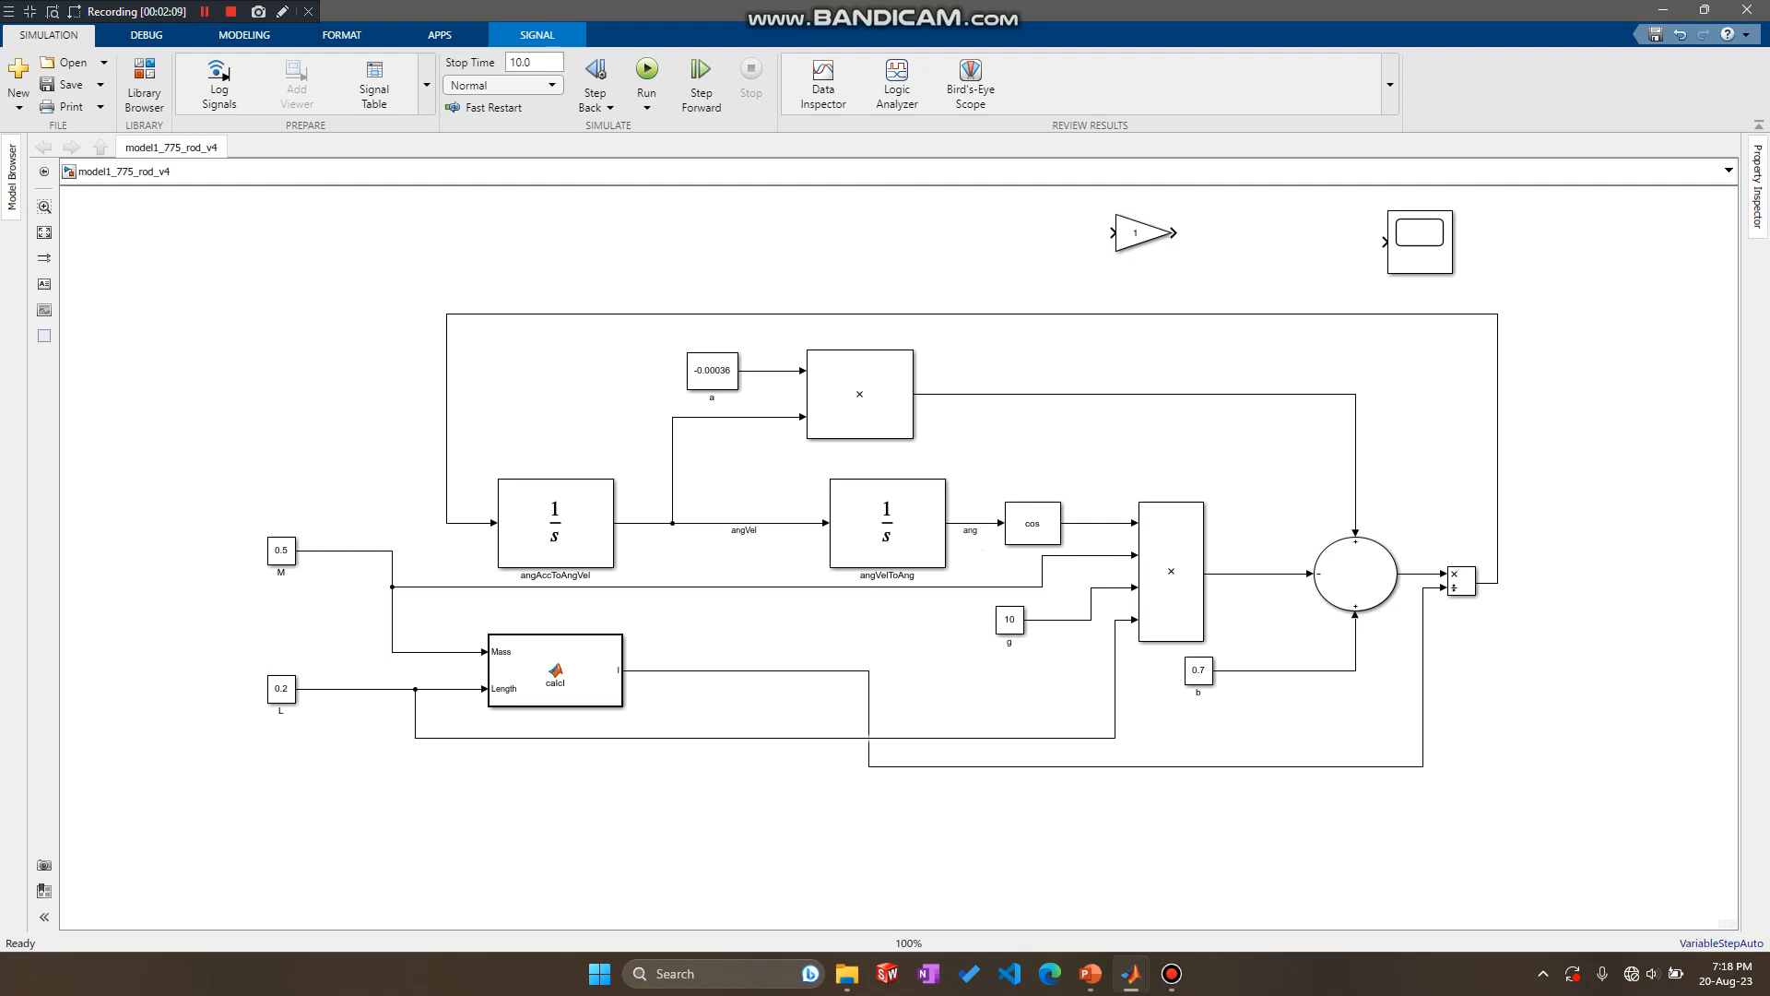
mouse_move(977, 523)
left_mouse_down()
mouse_move(968, 277)
mouse_move(1111, 232)
mouse_move(1386, 241)
left_mouse_up()
Set the Gain block's gain to 57.2958 and align the block with the Scope's input
double_click(1141, 232)
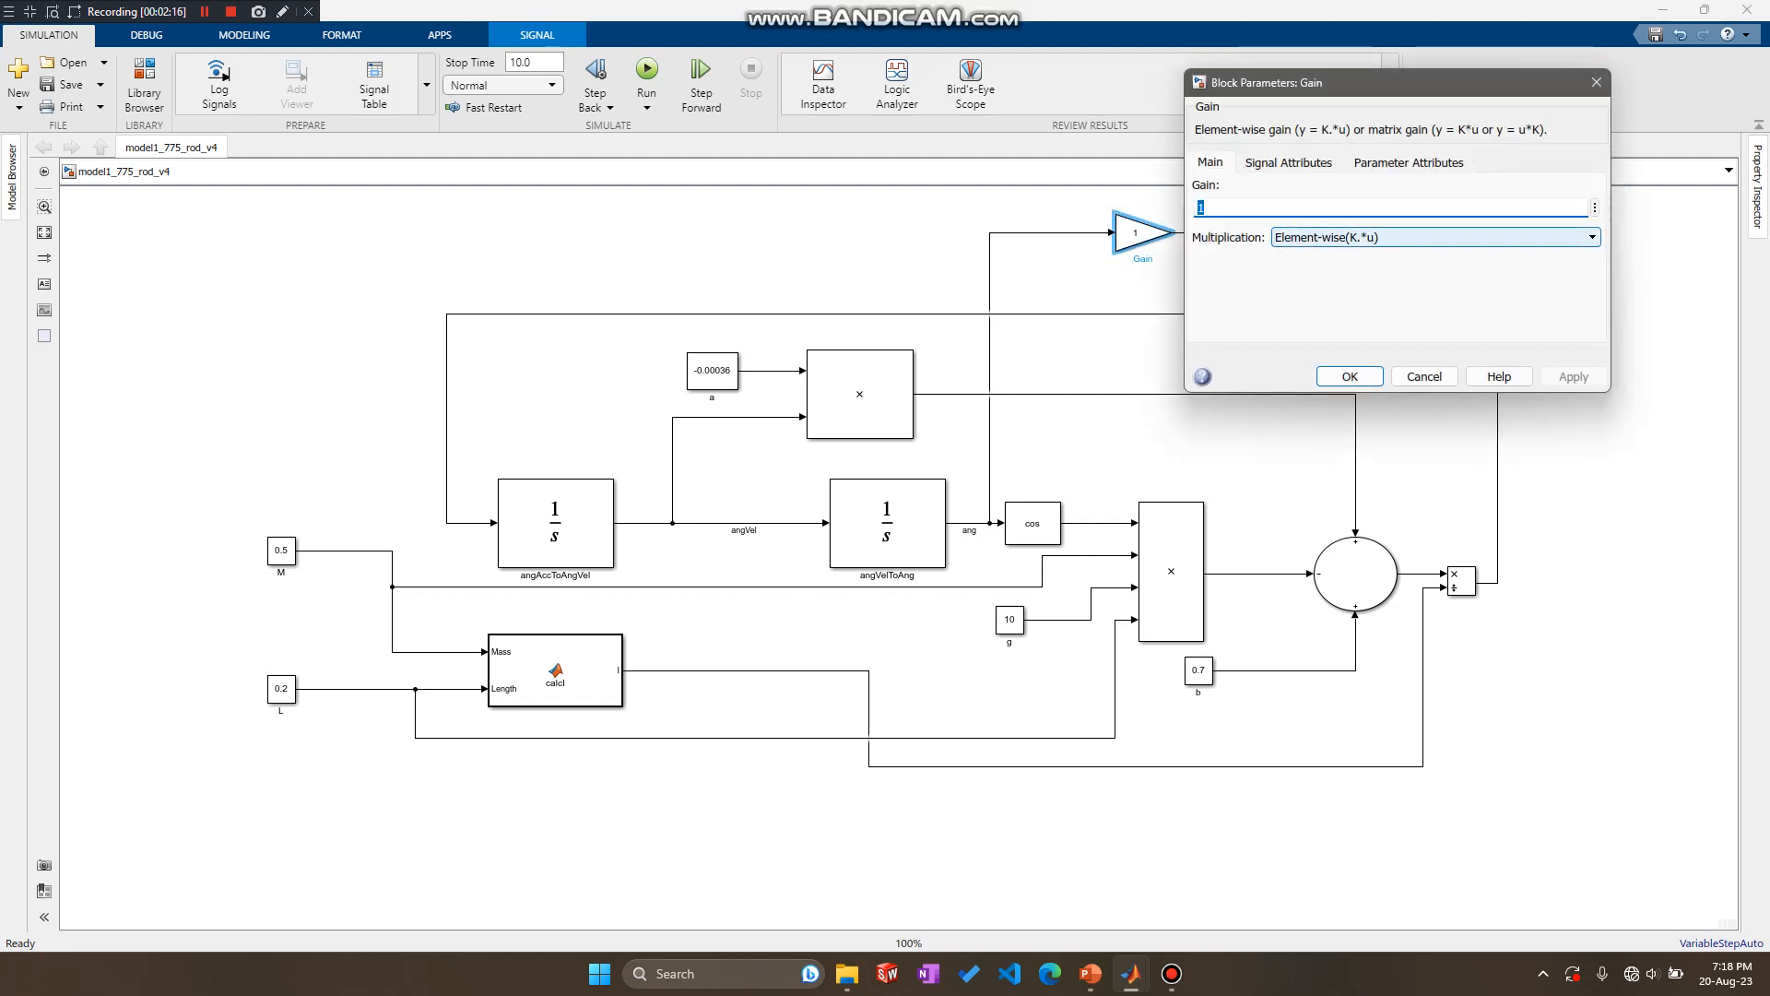
type("57.2")
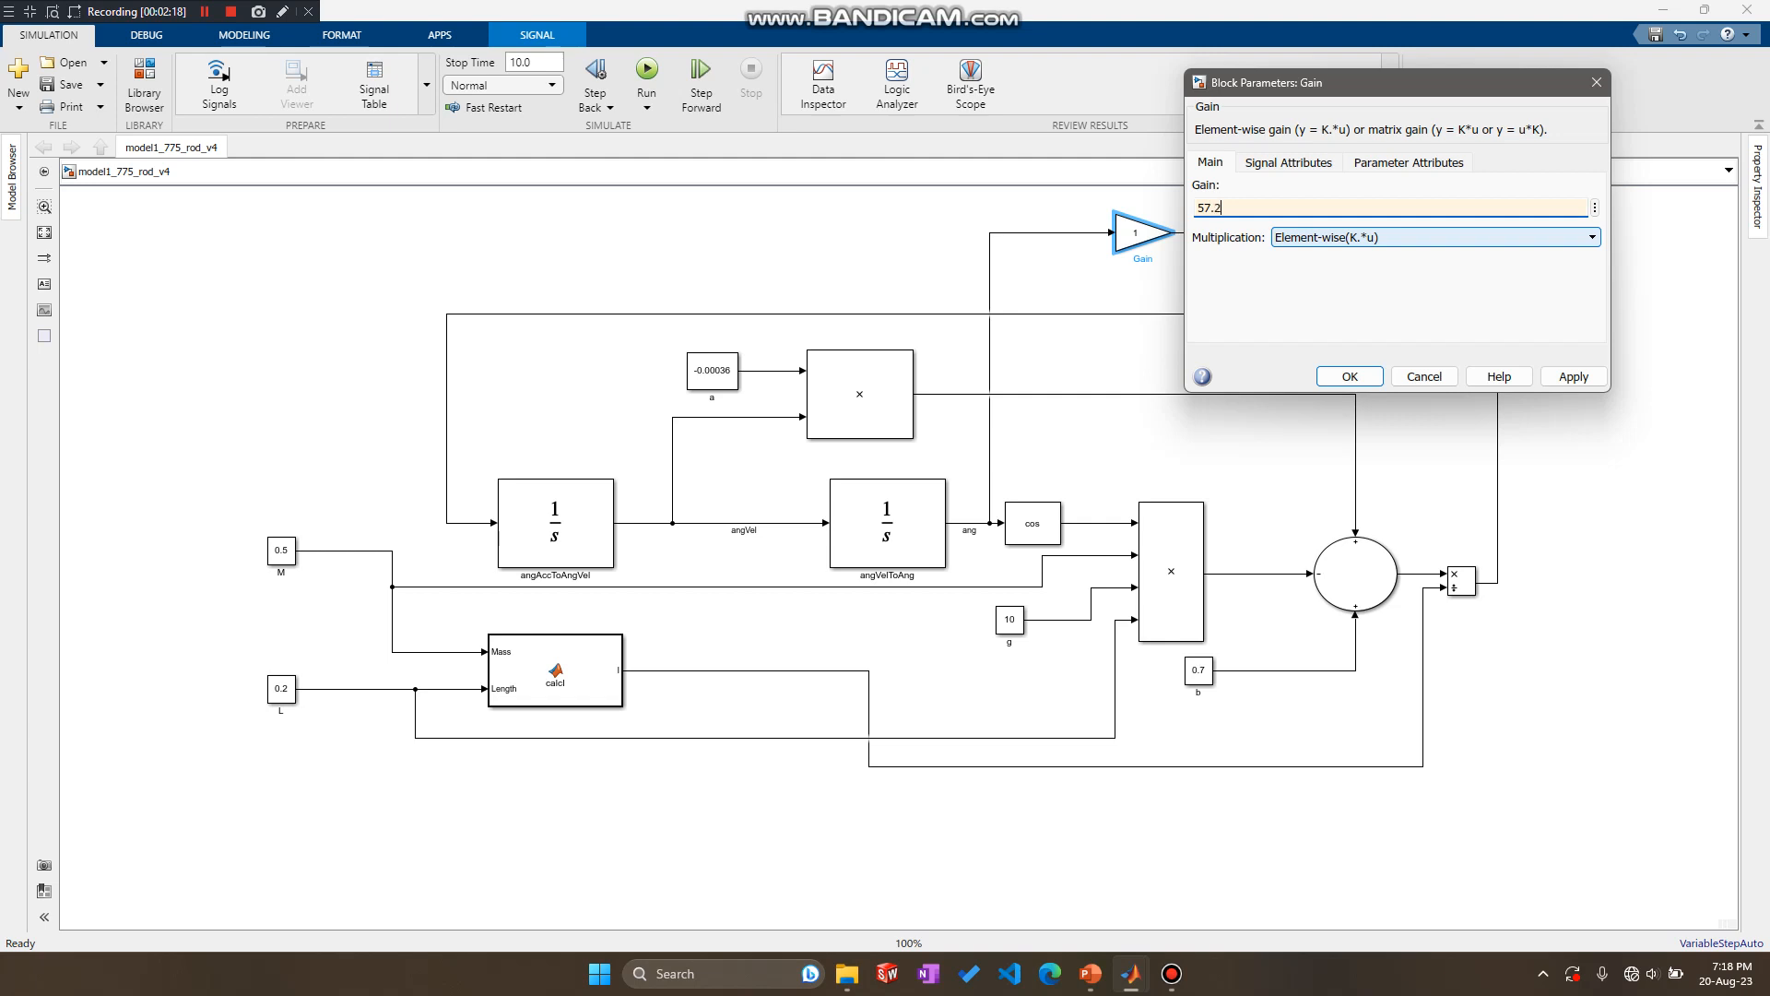
type("958")
left_click(1573, 376)
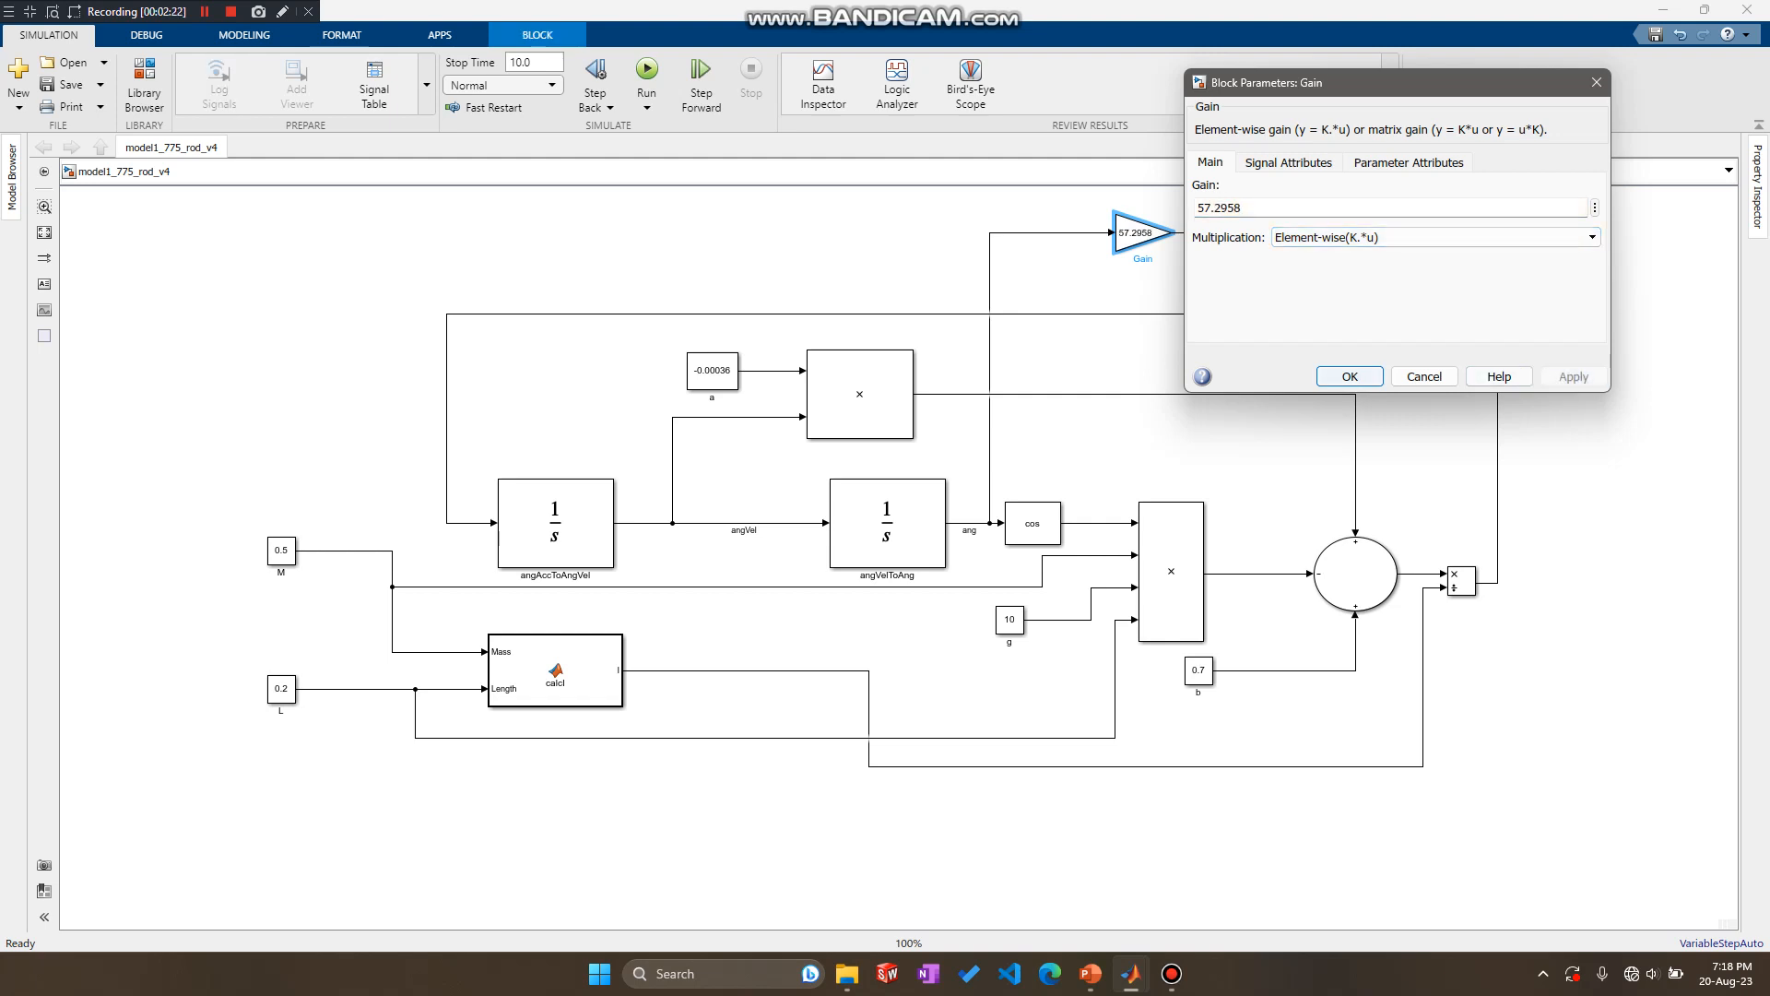
left_click(1350, 376)
left_click(1254, 281)
left_click_drag(1141, 233, 1132, 242)
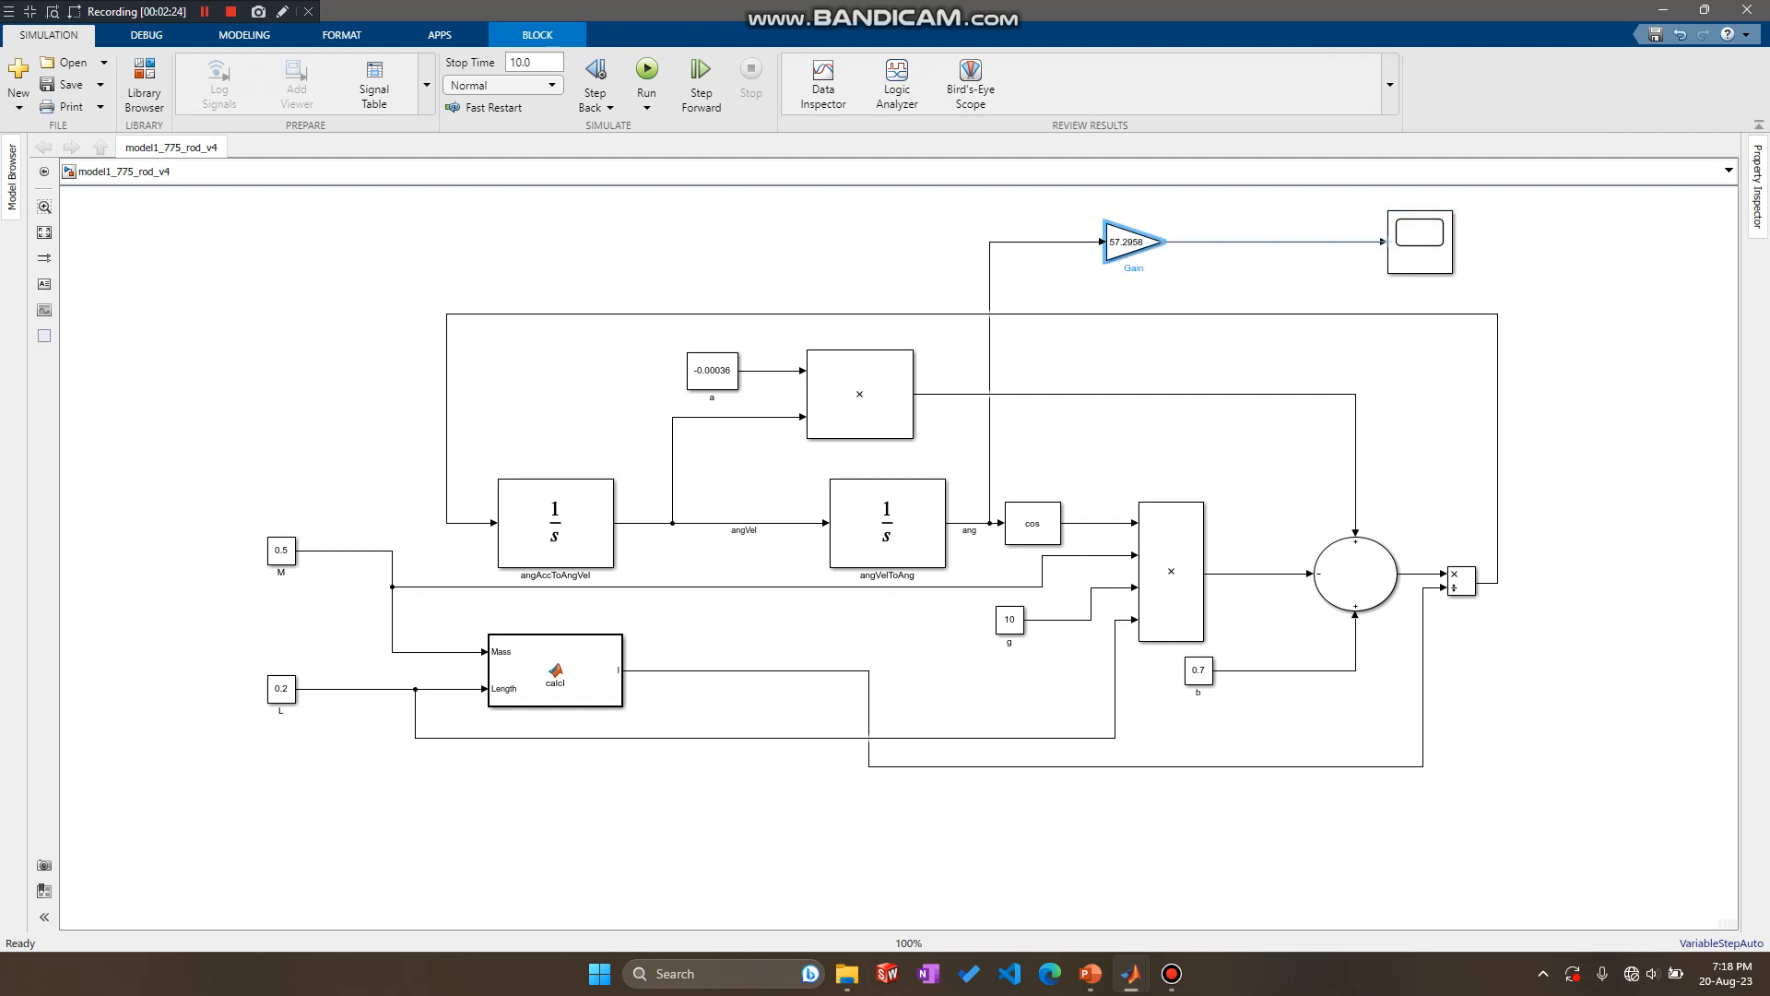
left_click(1236, 281)
Name the signal between the Gain block and the Scope "angle_deg"
double_click(1267, 242)
type("a")
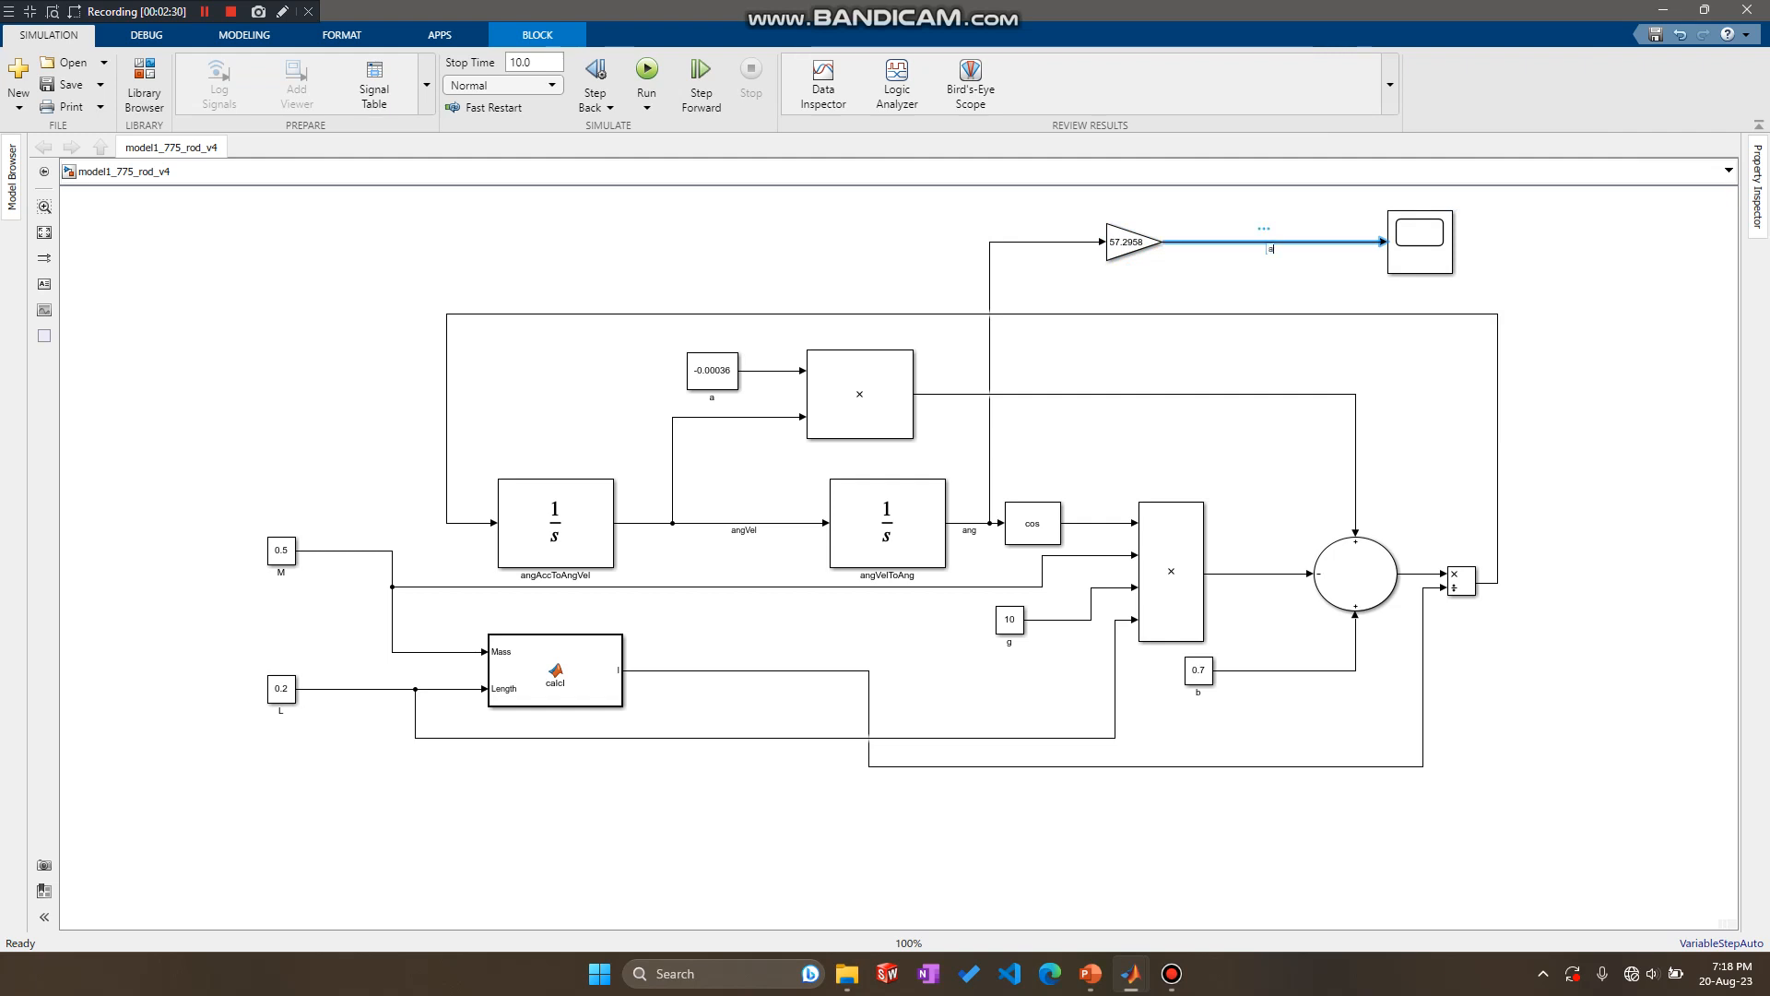
type("ngle")
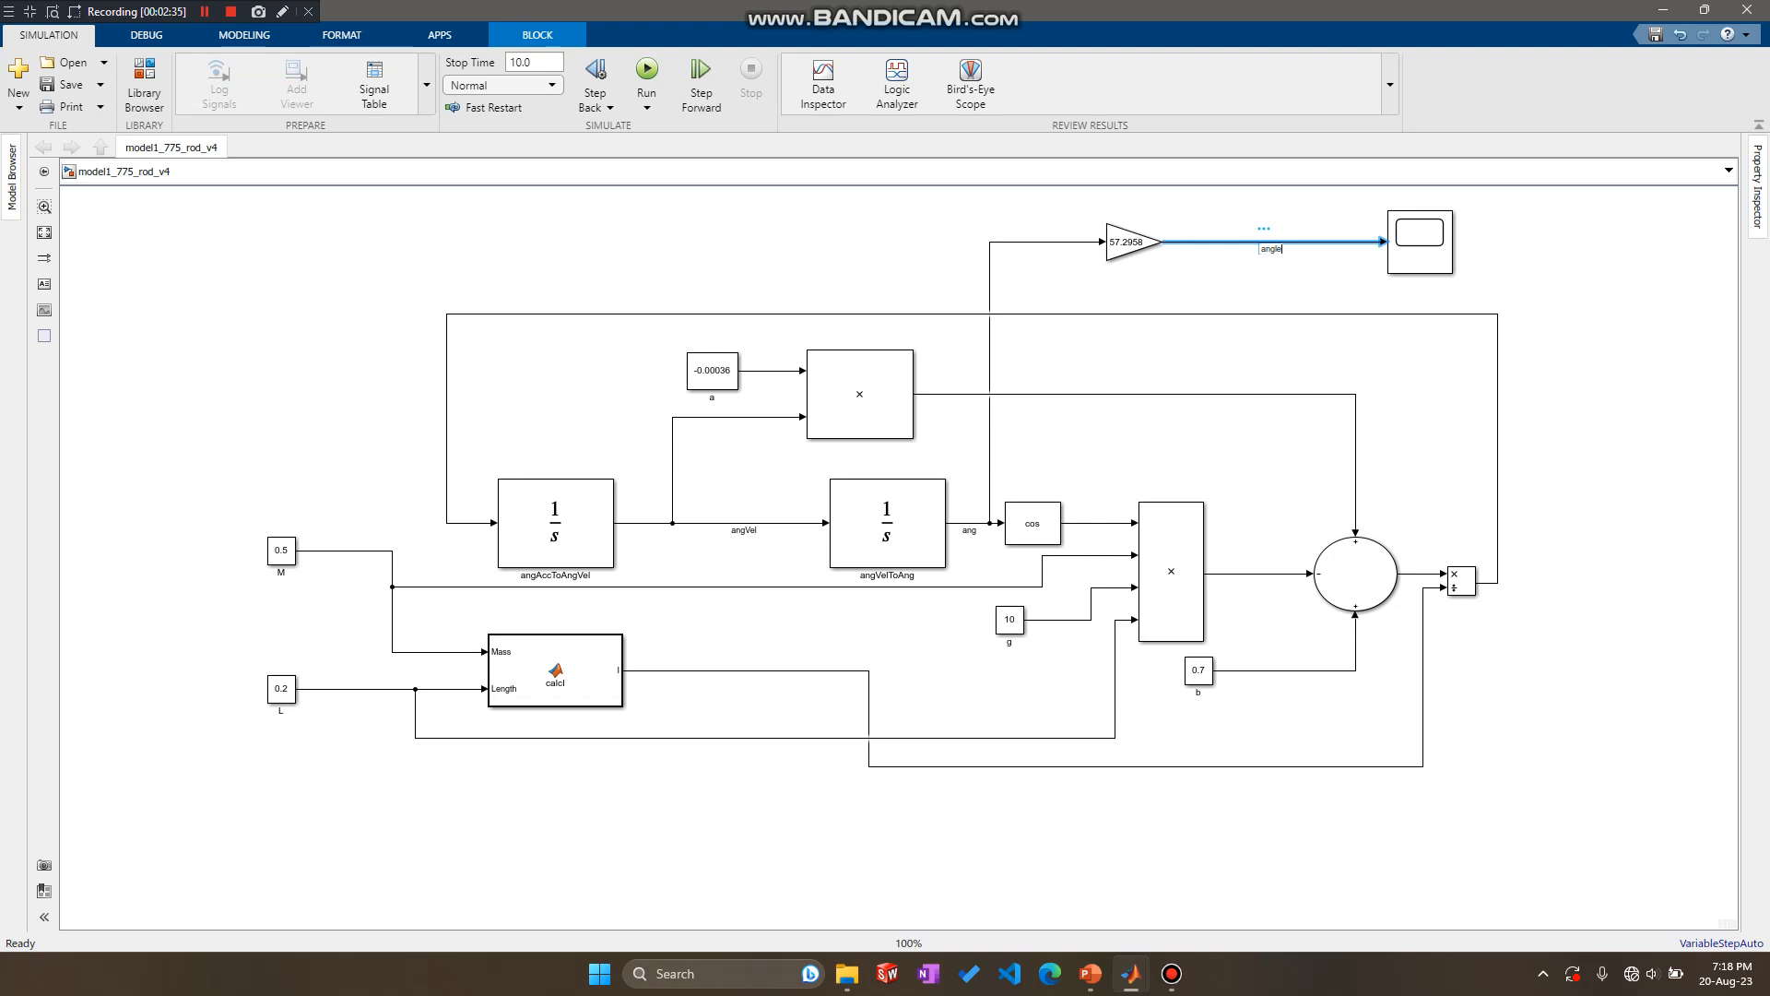
type("_deg")
left_click(1281, 278)
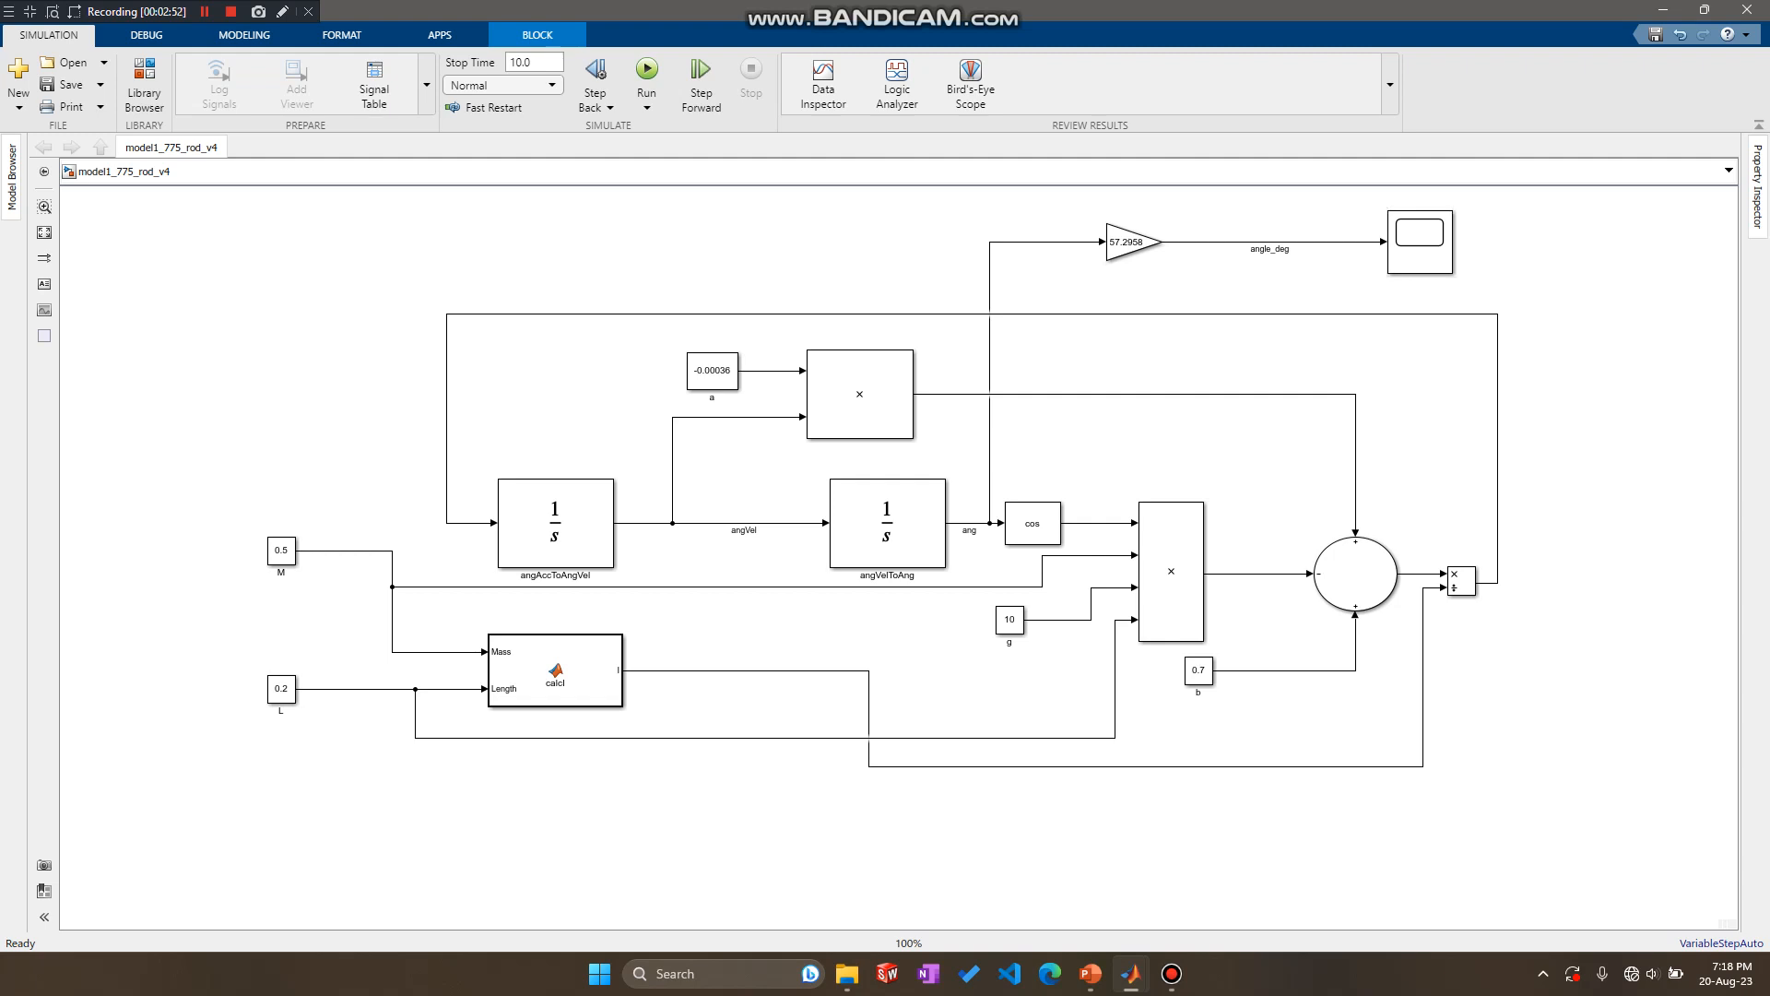
Move the Gain block and the Scope down closer to the feedback line, with the Scope farther right
left_click_drag(1132, 242, 1137, 273)
left_click_drag(1420, 241, 1530, 274)
left_click(1600, 369)
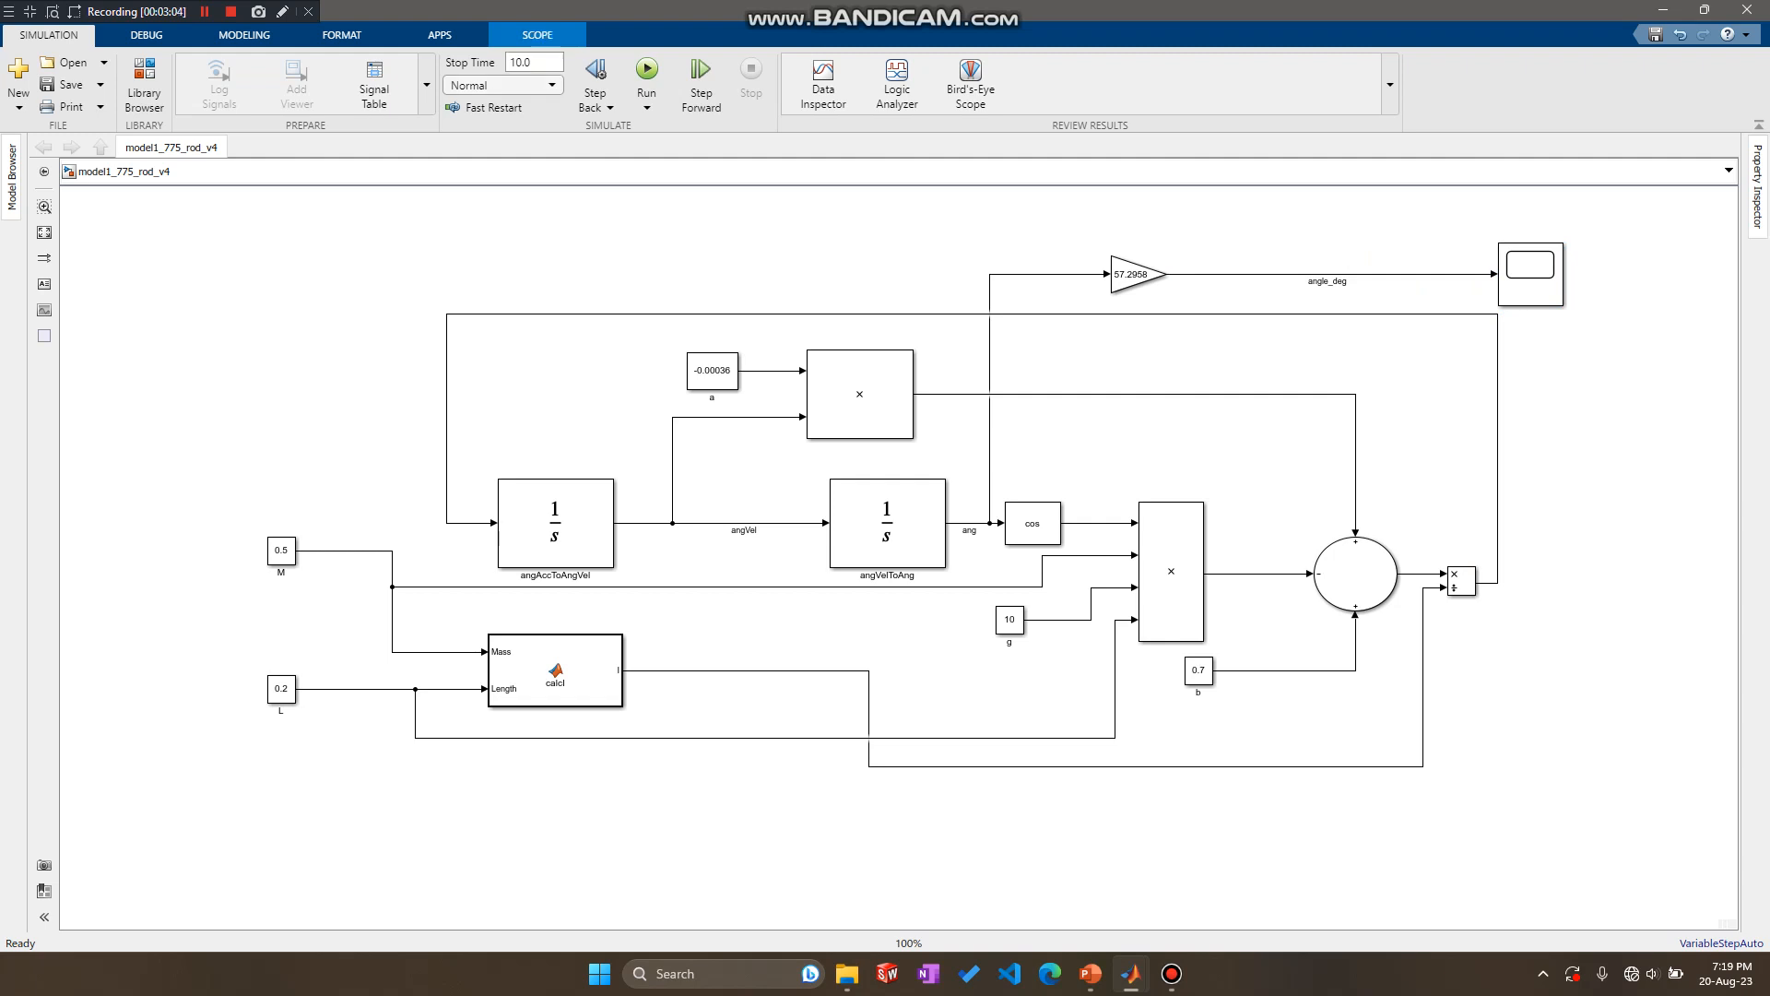
Examine the Step 6 slide on solver configuration in PowerPoint, and return to Simulink to check the model's solver information
left_click(1091, 974)
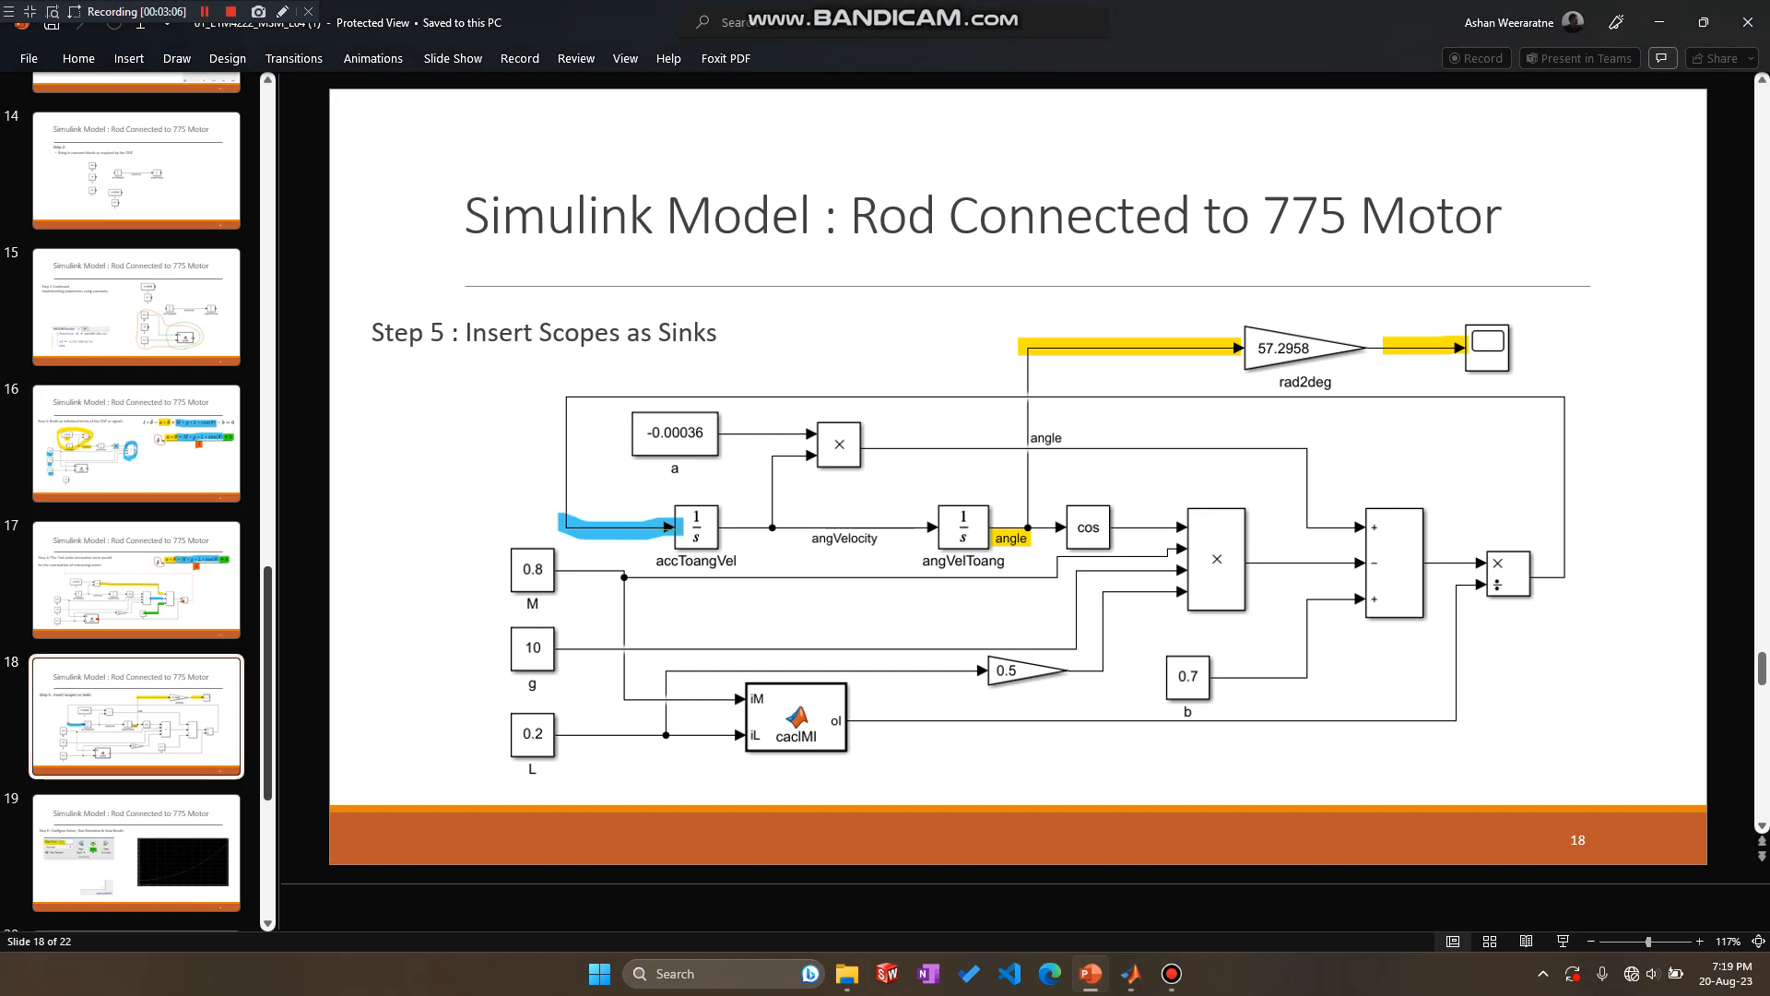
scroll(137, 668, "down", 2)
left_click(137, 668)
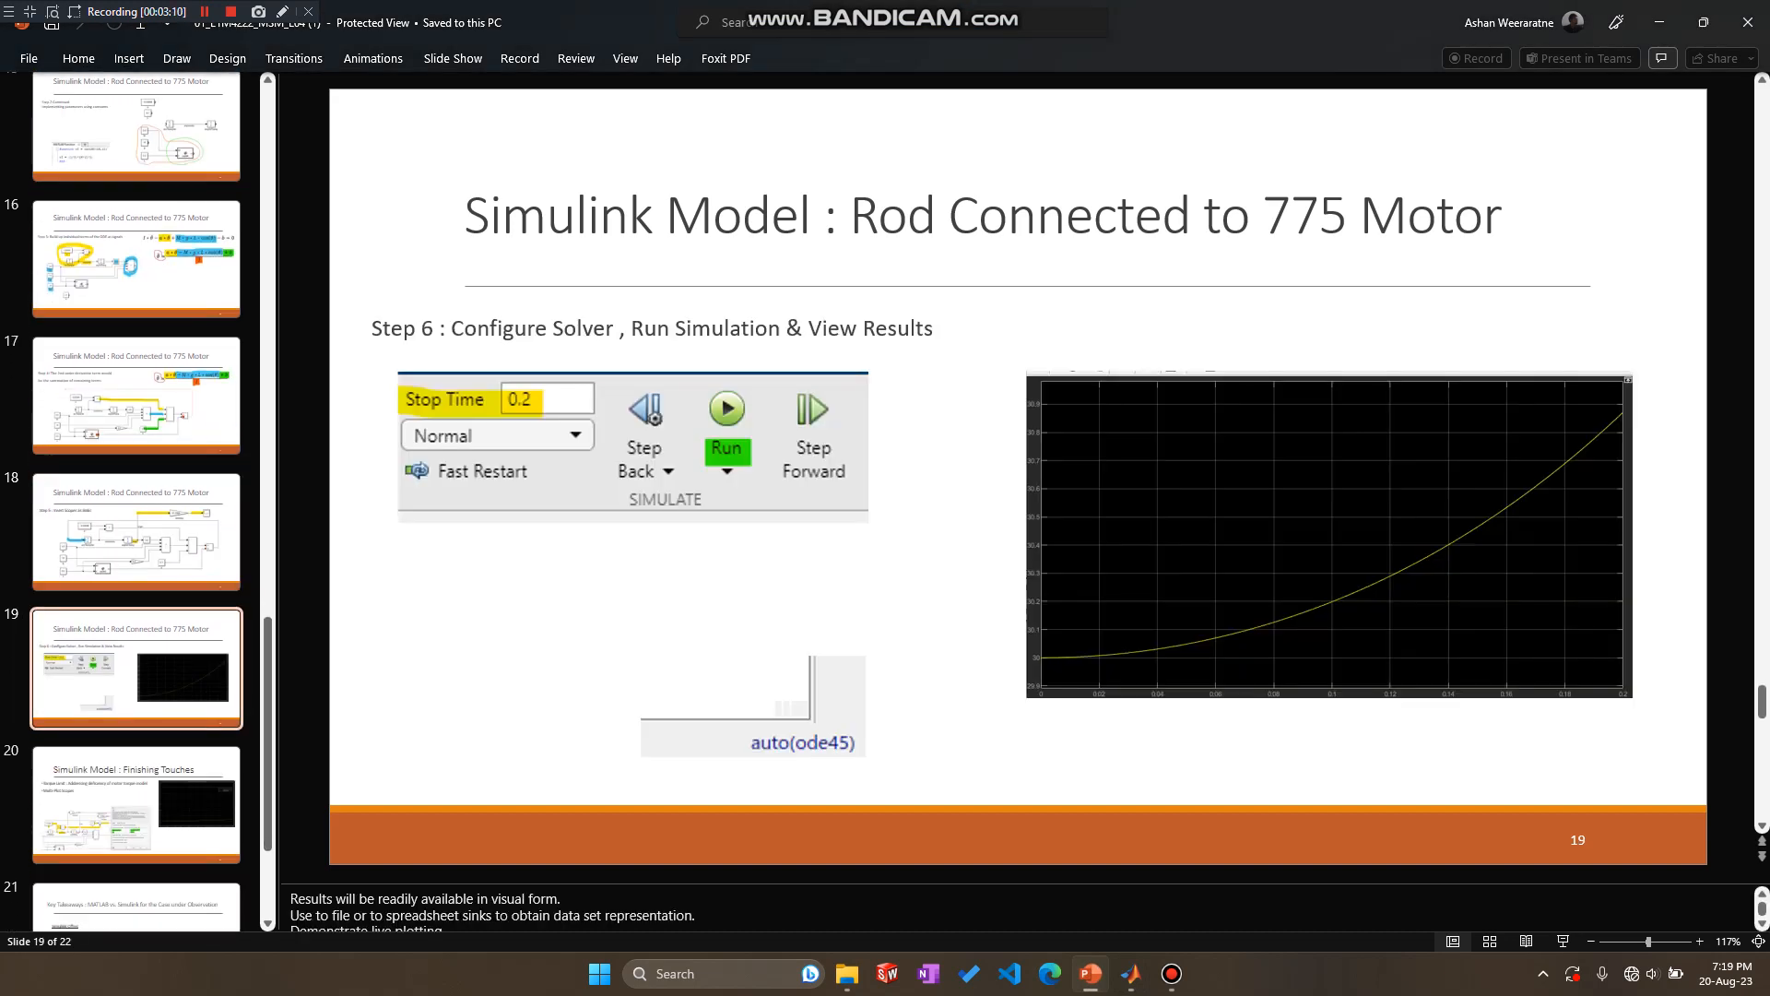
key("alt+Tab")
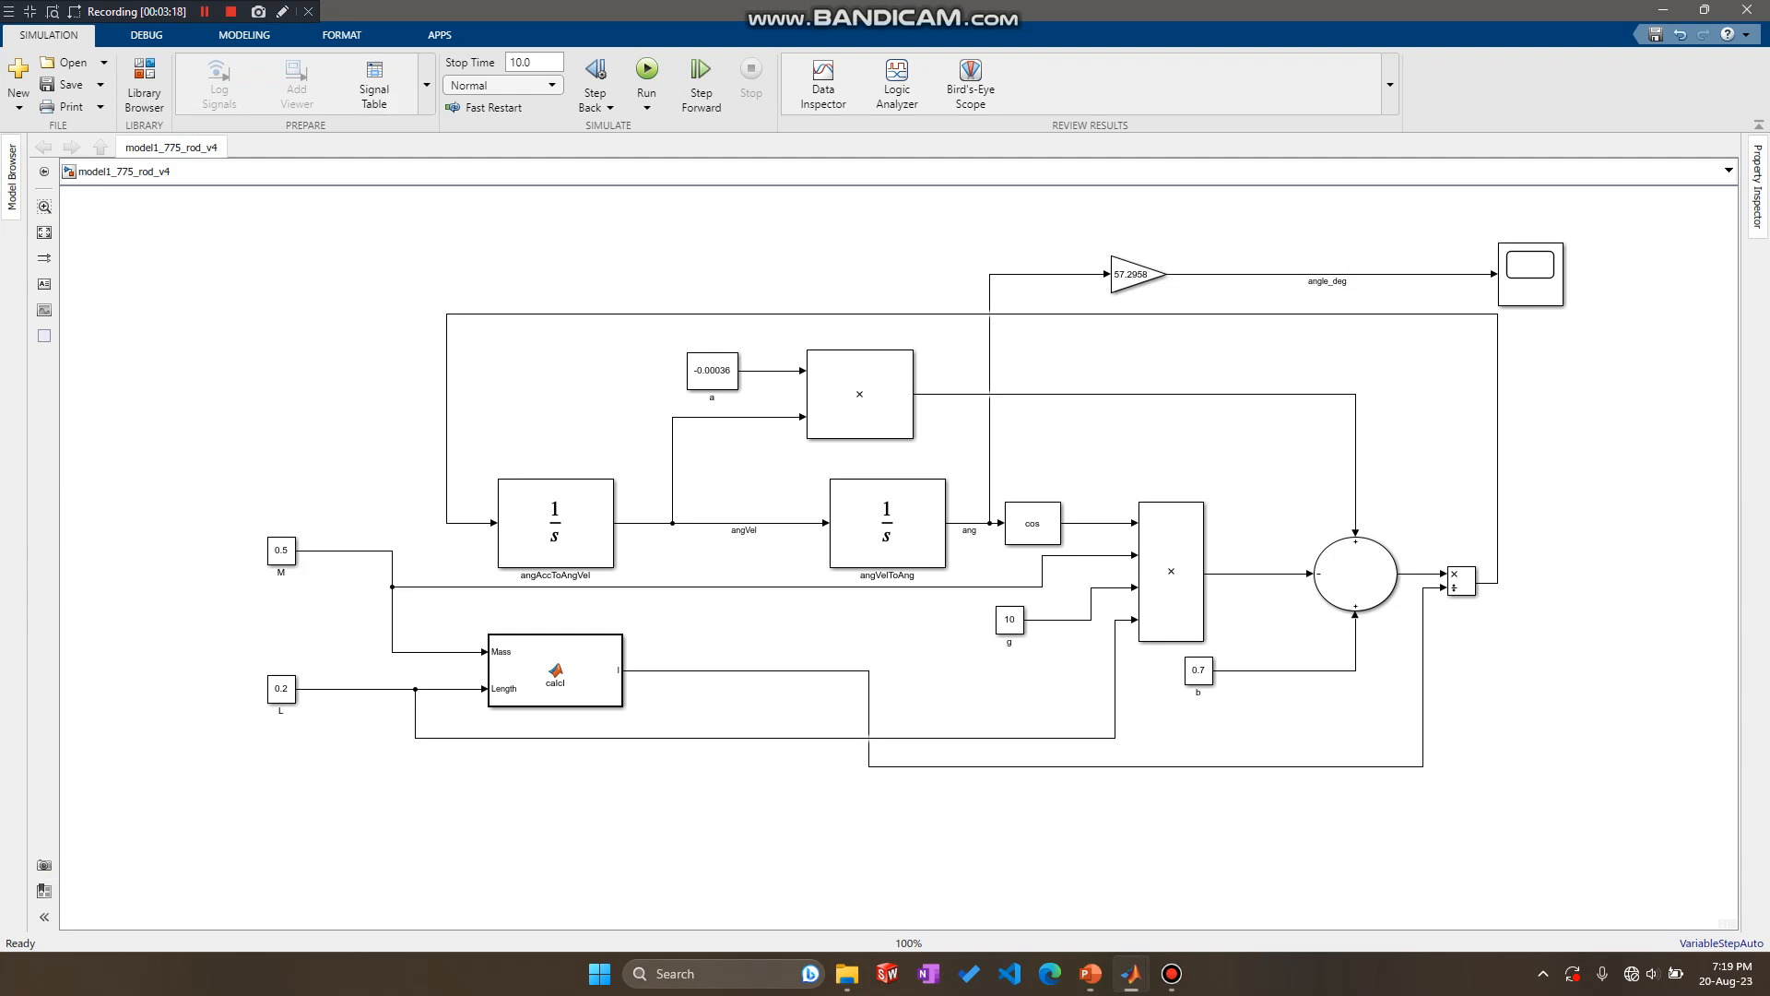
left_click(1721, 943)
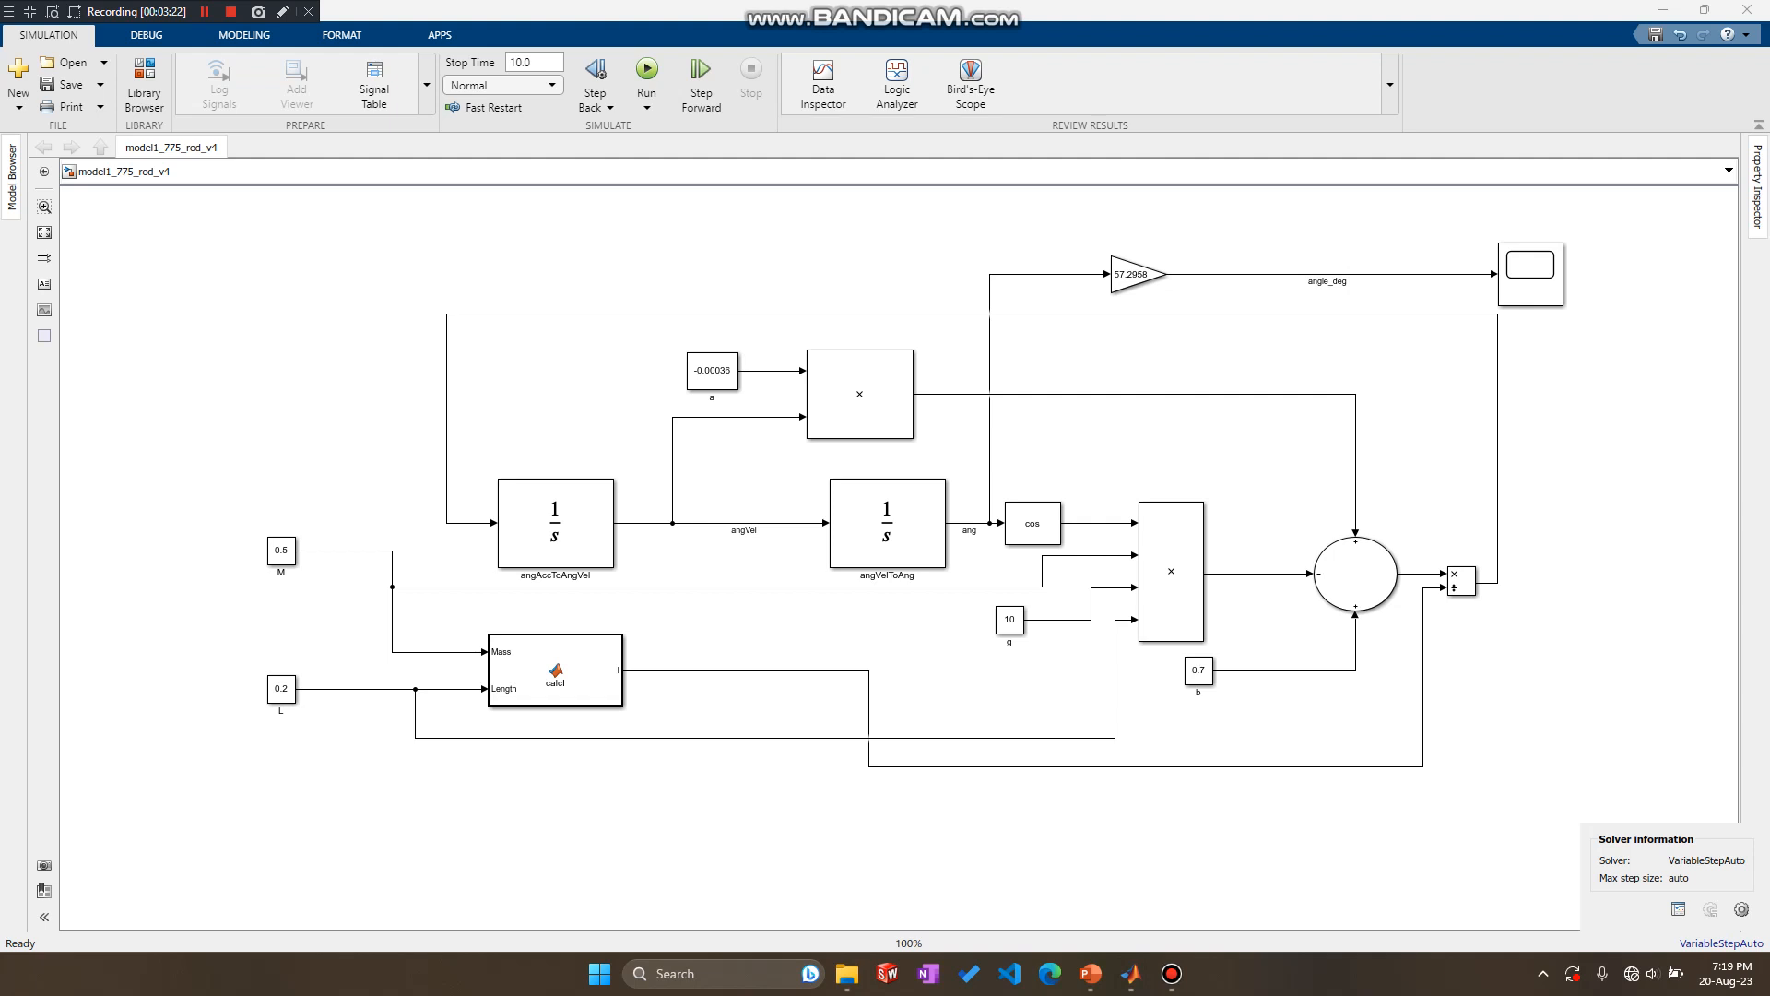
key("Escape")
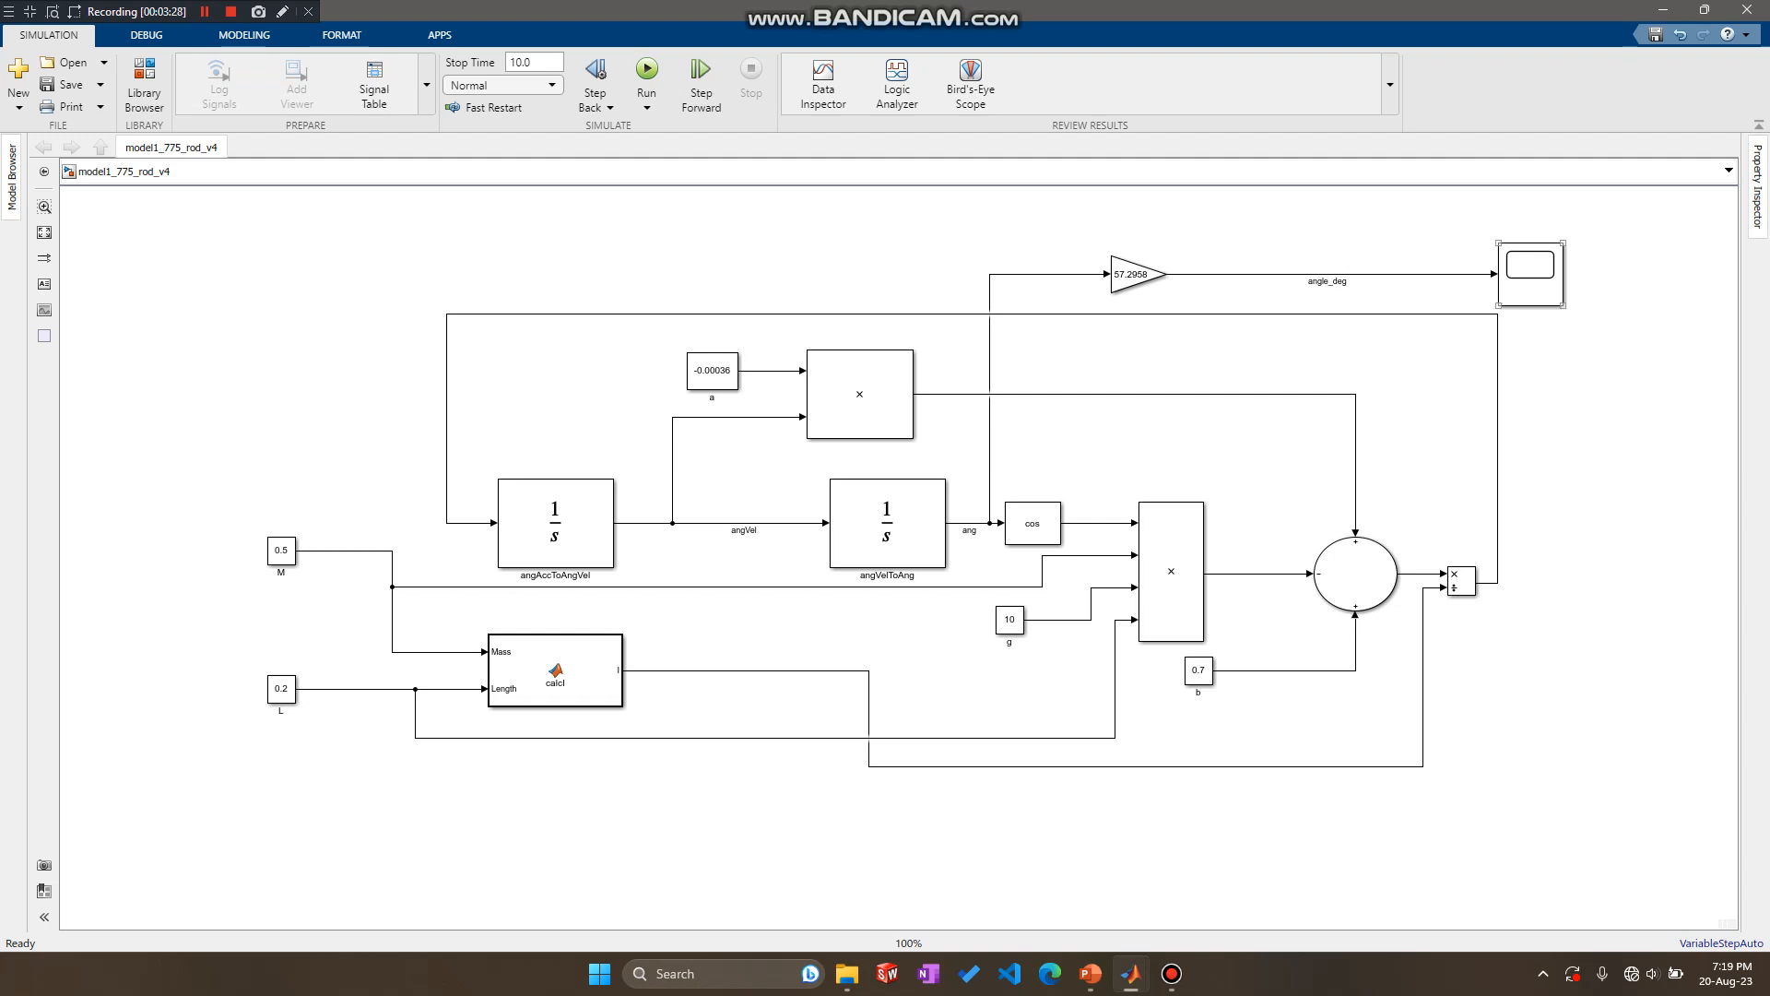
Shift the Scope block slightly farther right along the angle_deg line
left_click_drag(1531, 274, 1267, 277)
left_click_drag(1388, 274, 1549, 274)
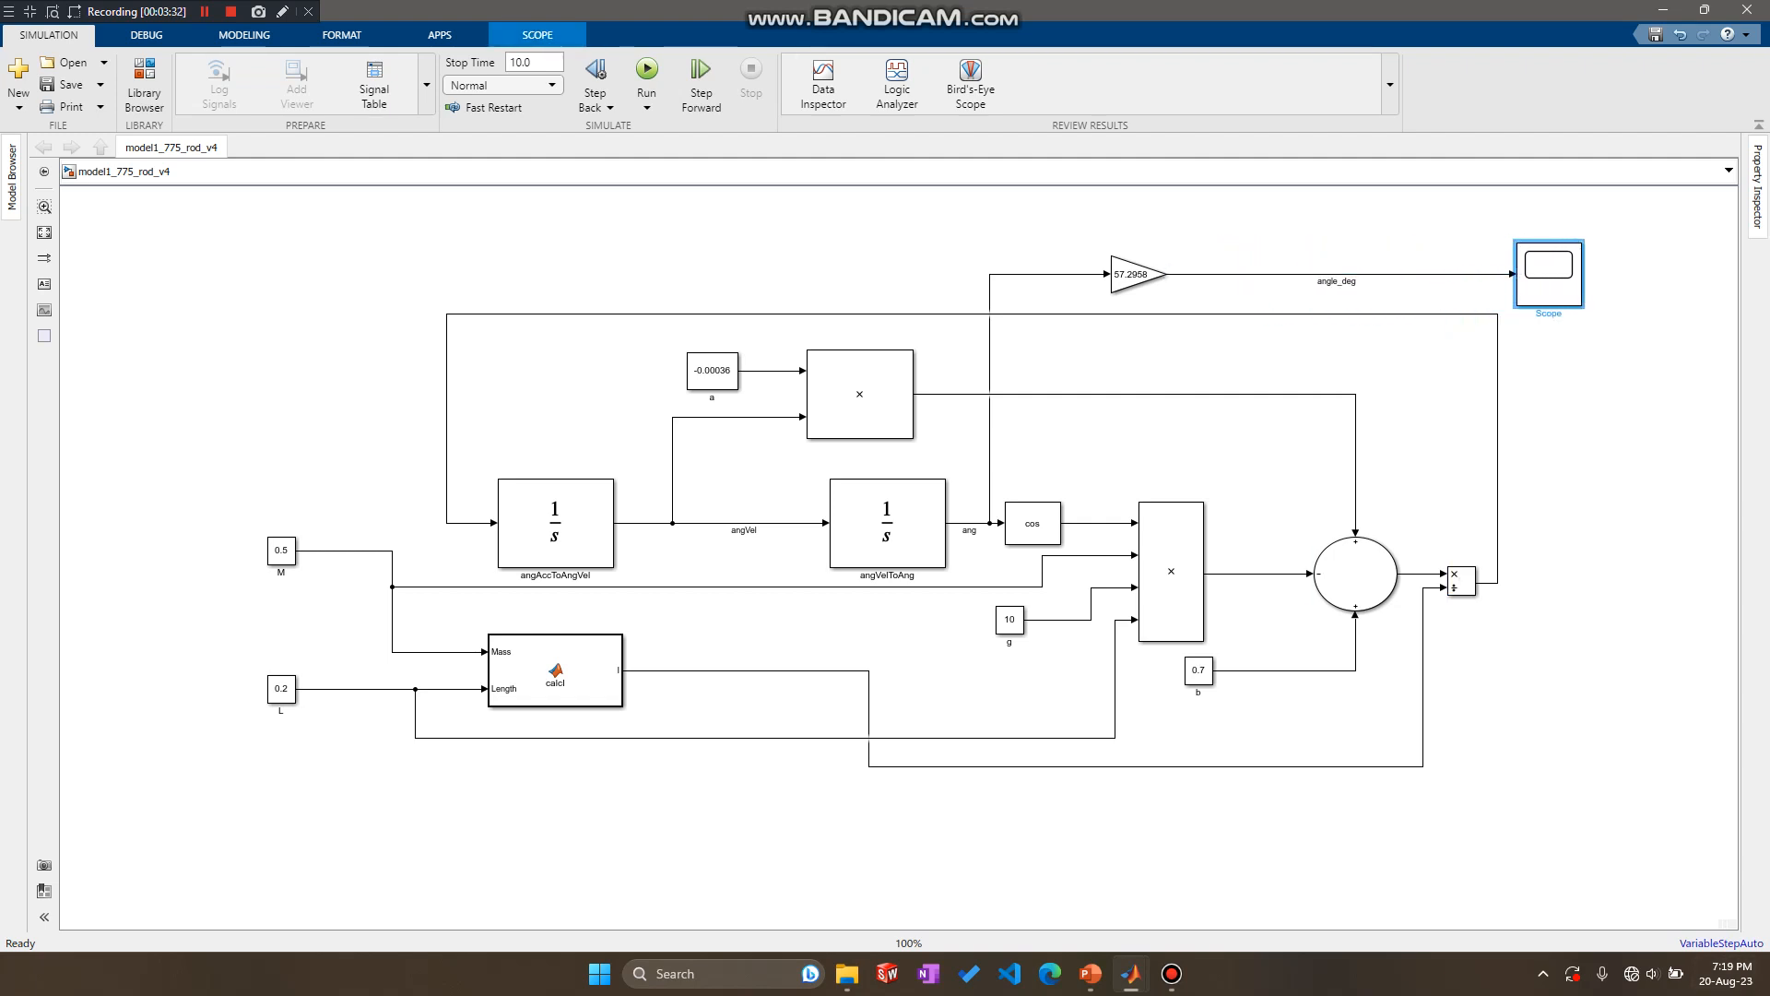
Review the available solvers and solver types in the model's configuration parameters, keeping automatic solver selection and Variable-step, and close the dialog
left_click(1720, 944)
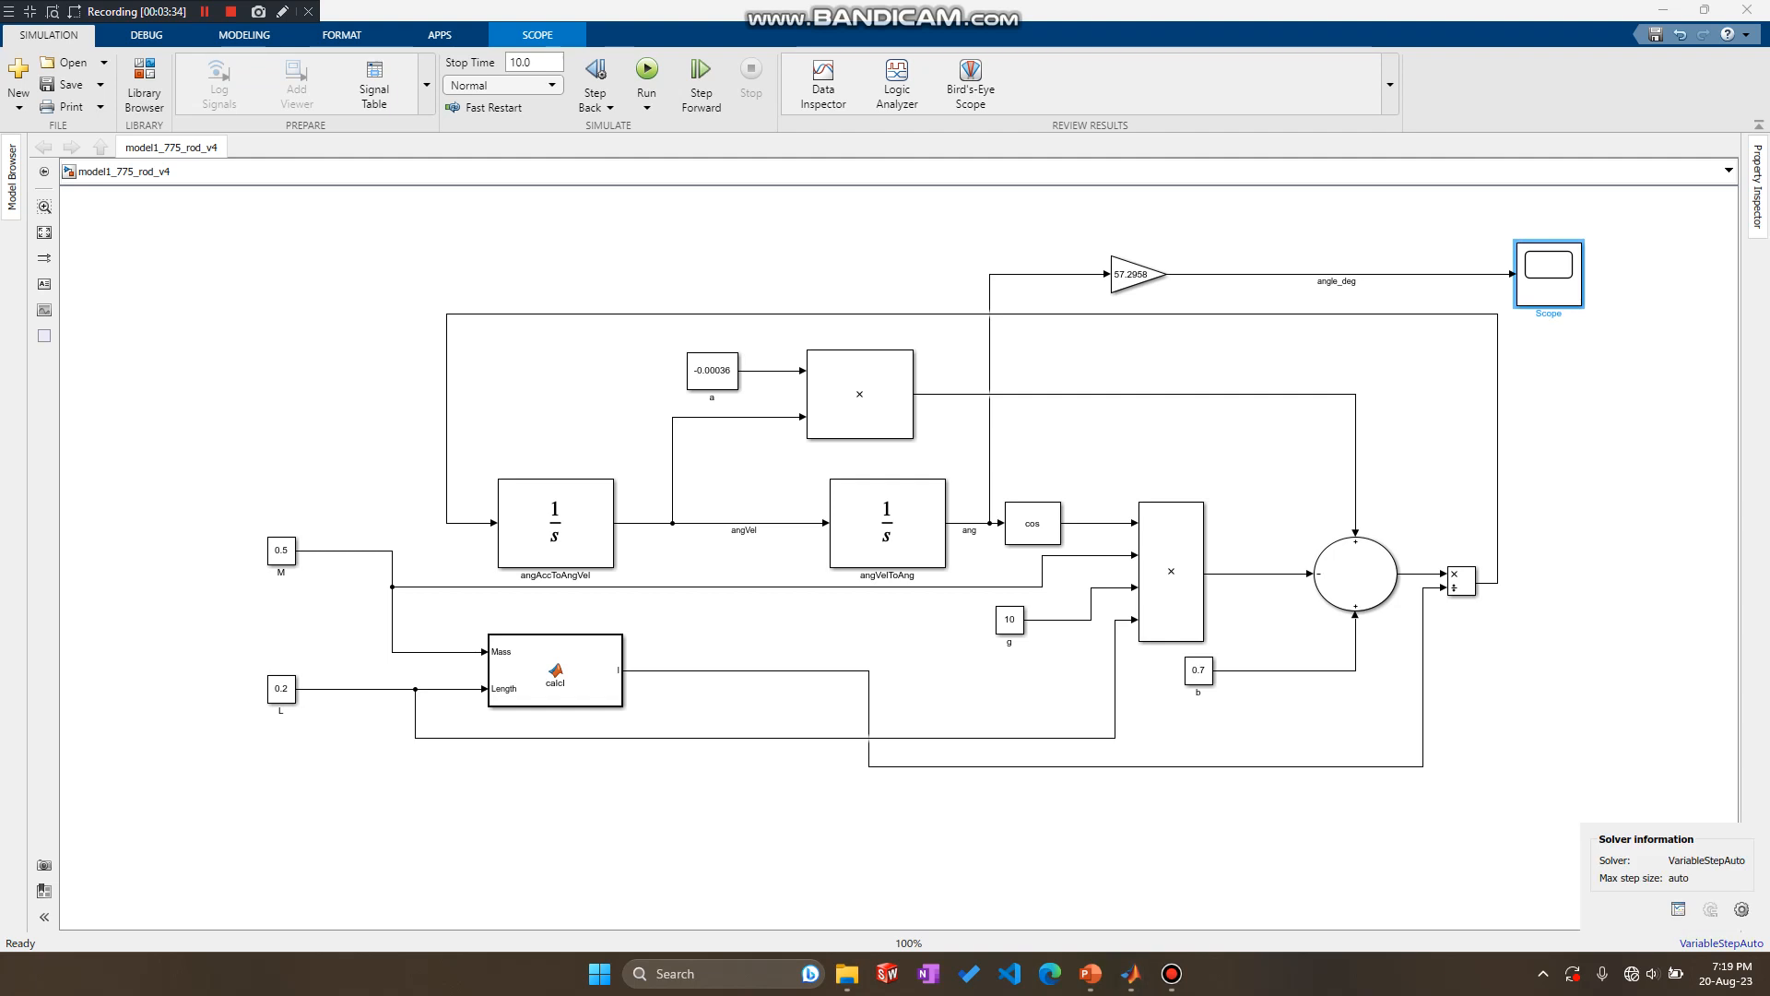
left_click(1742, 909)
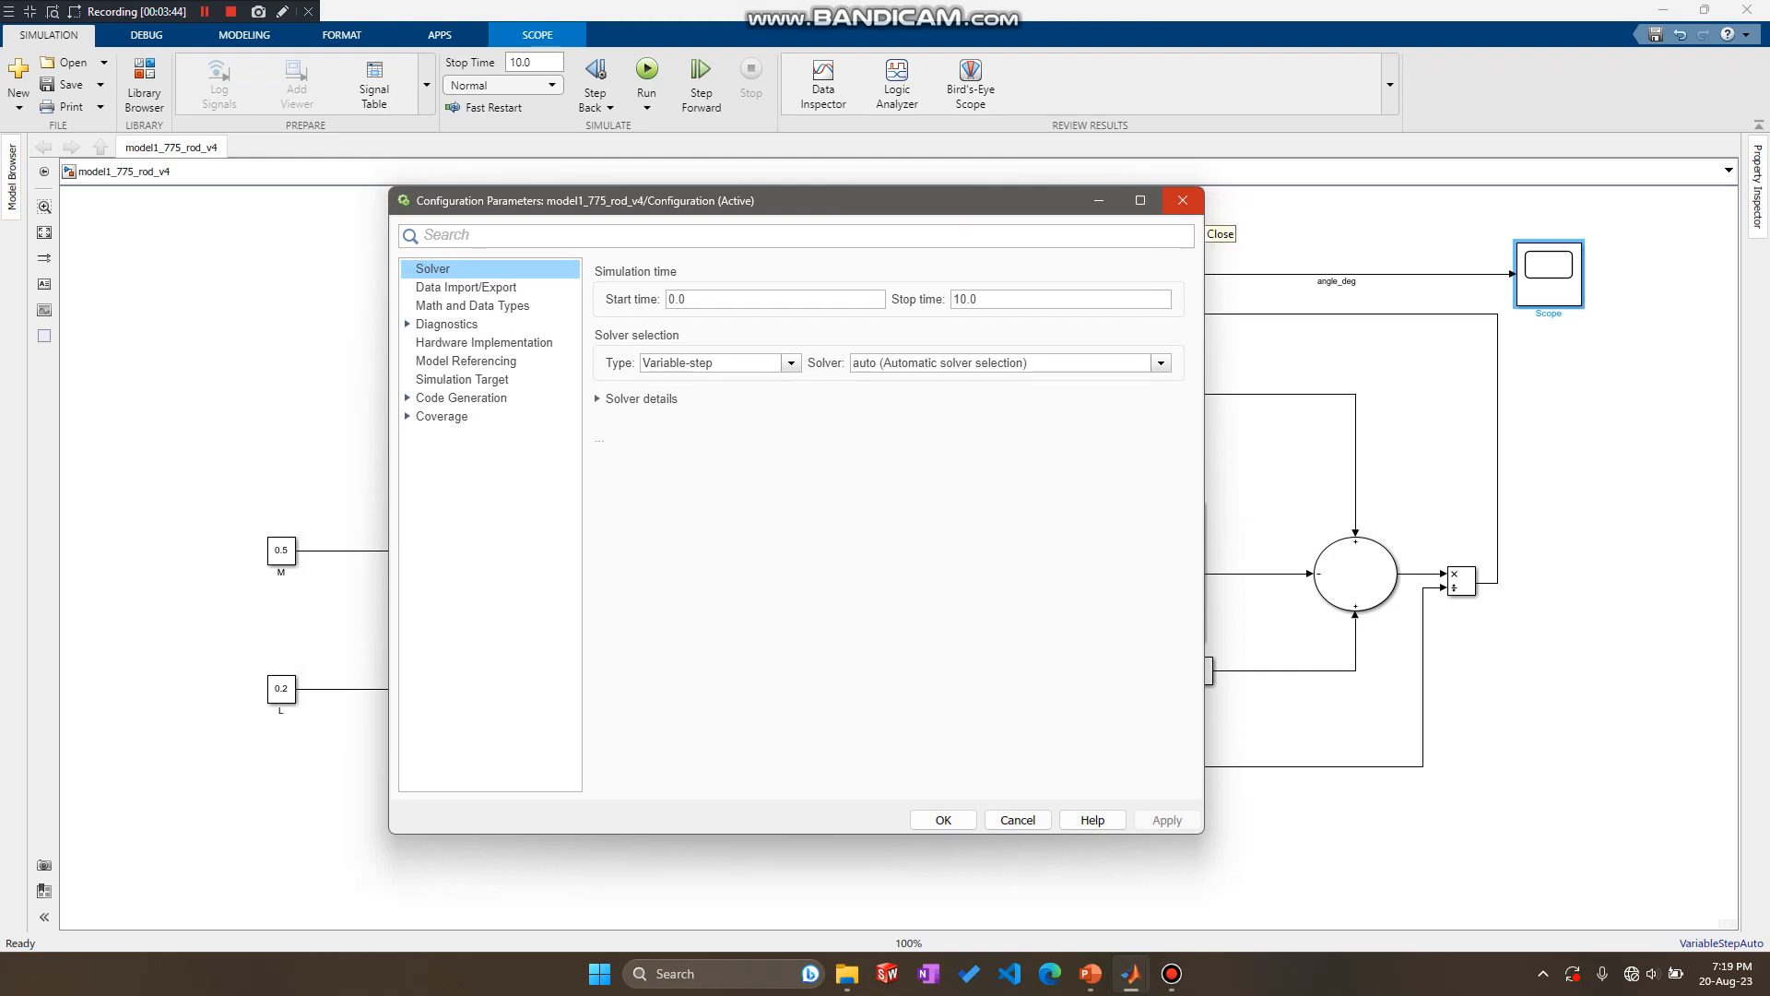
left_click(1161, 363)
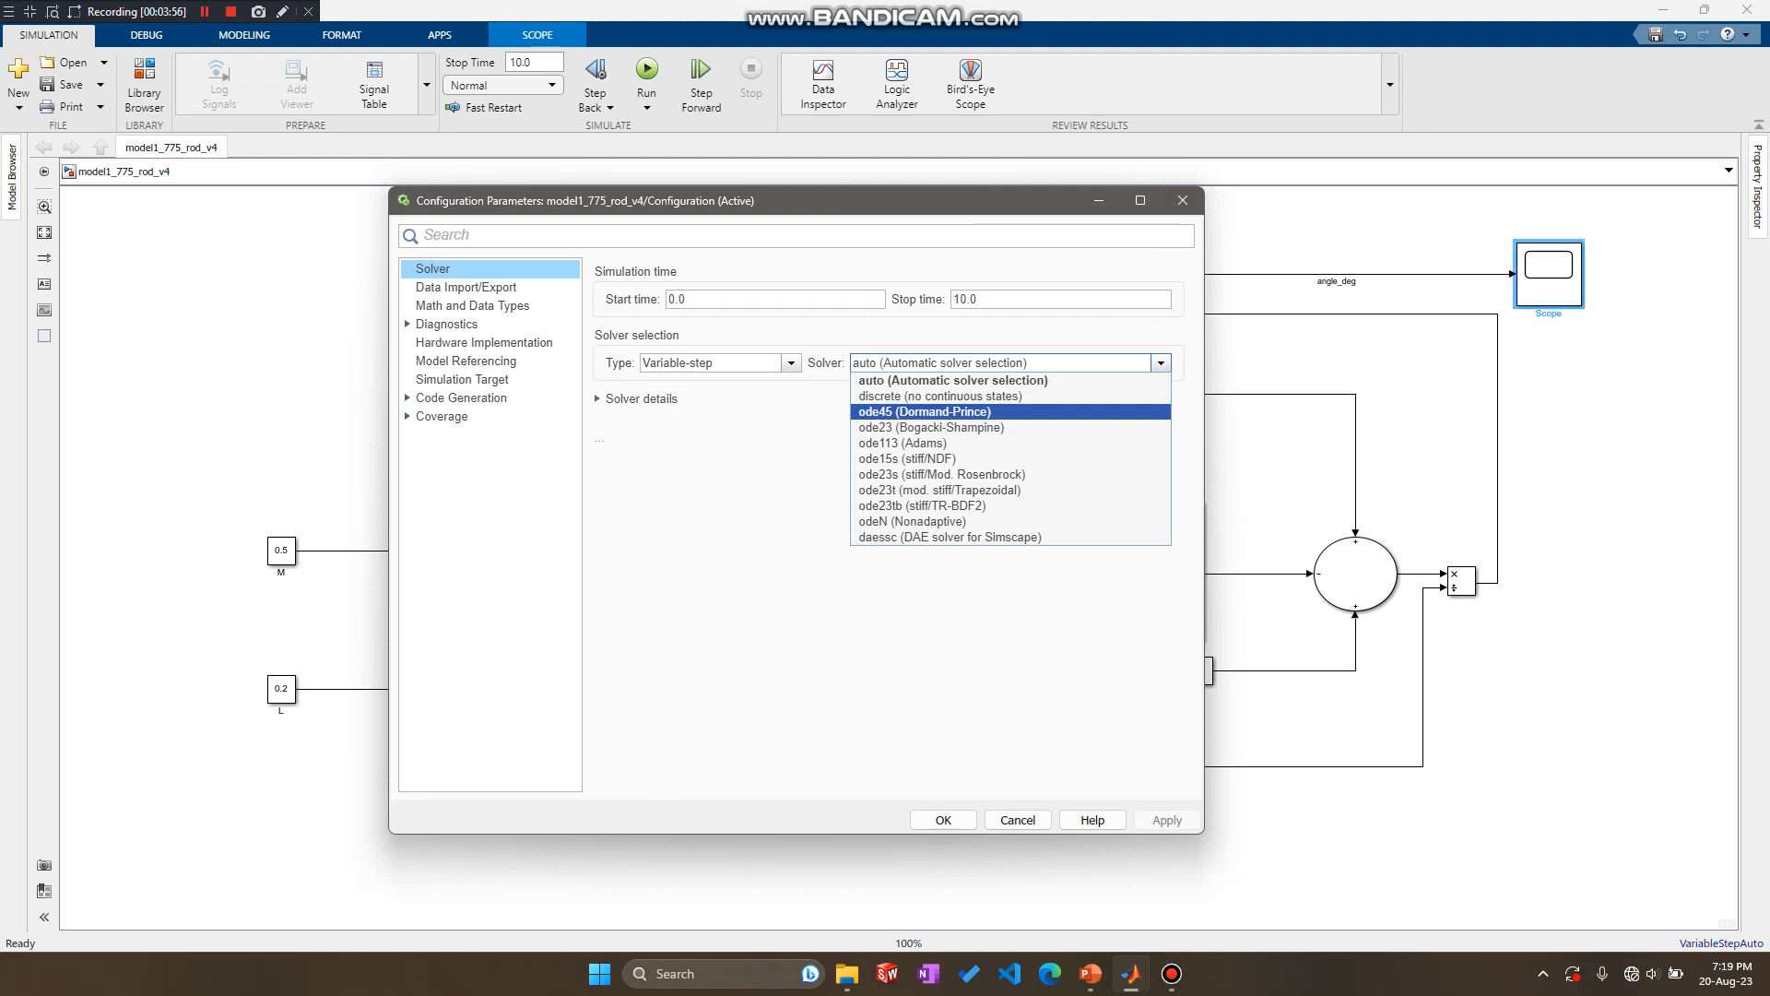
left_click(954, 380)
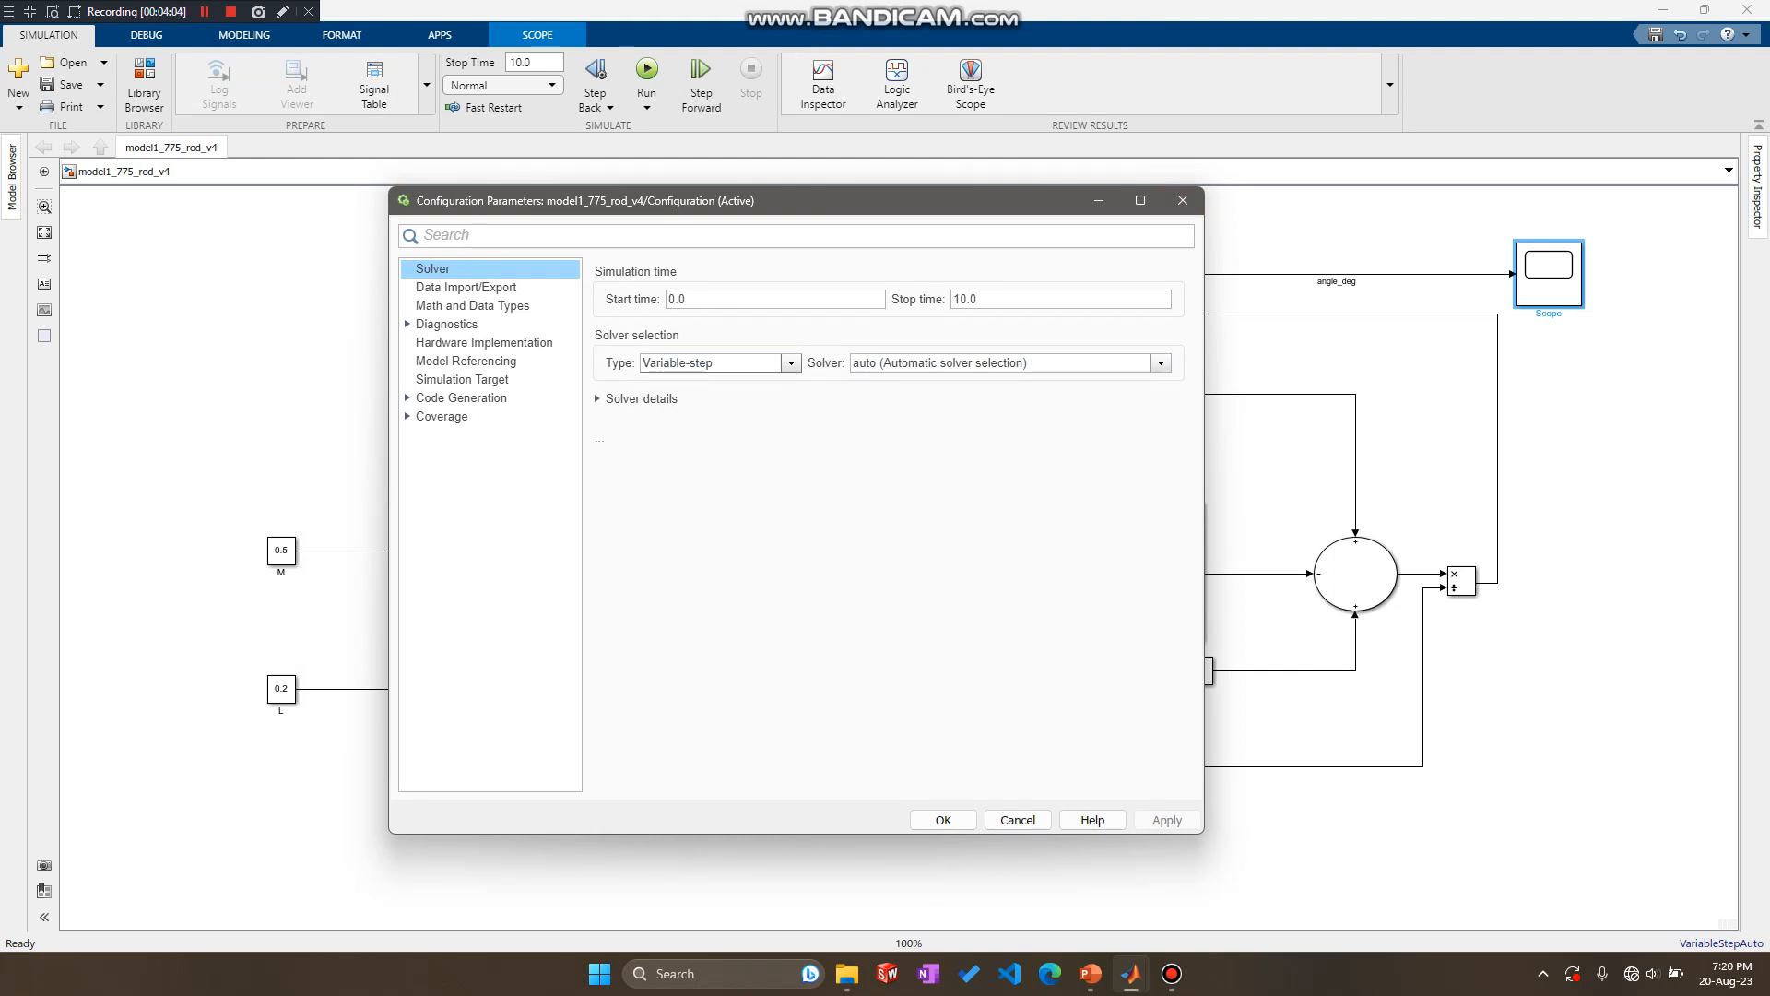
left_click(790, 362)
left_click(792, 362)
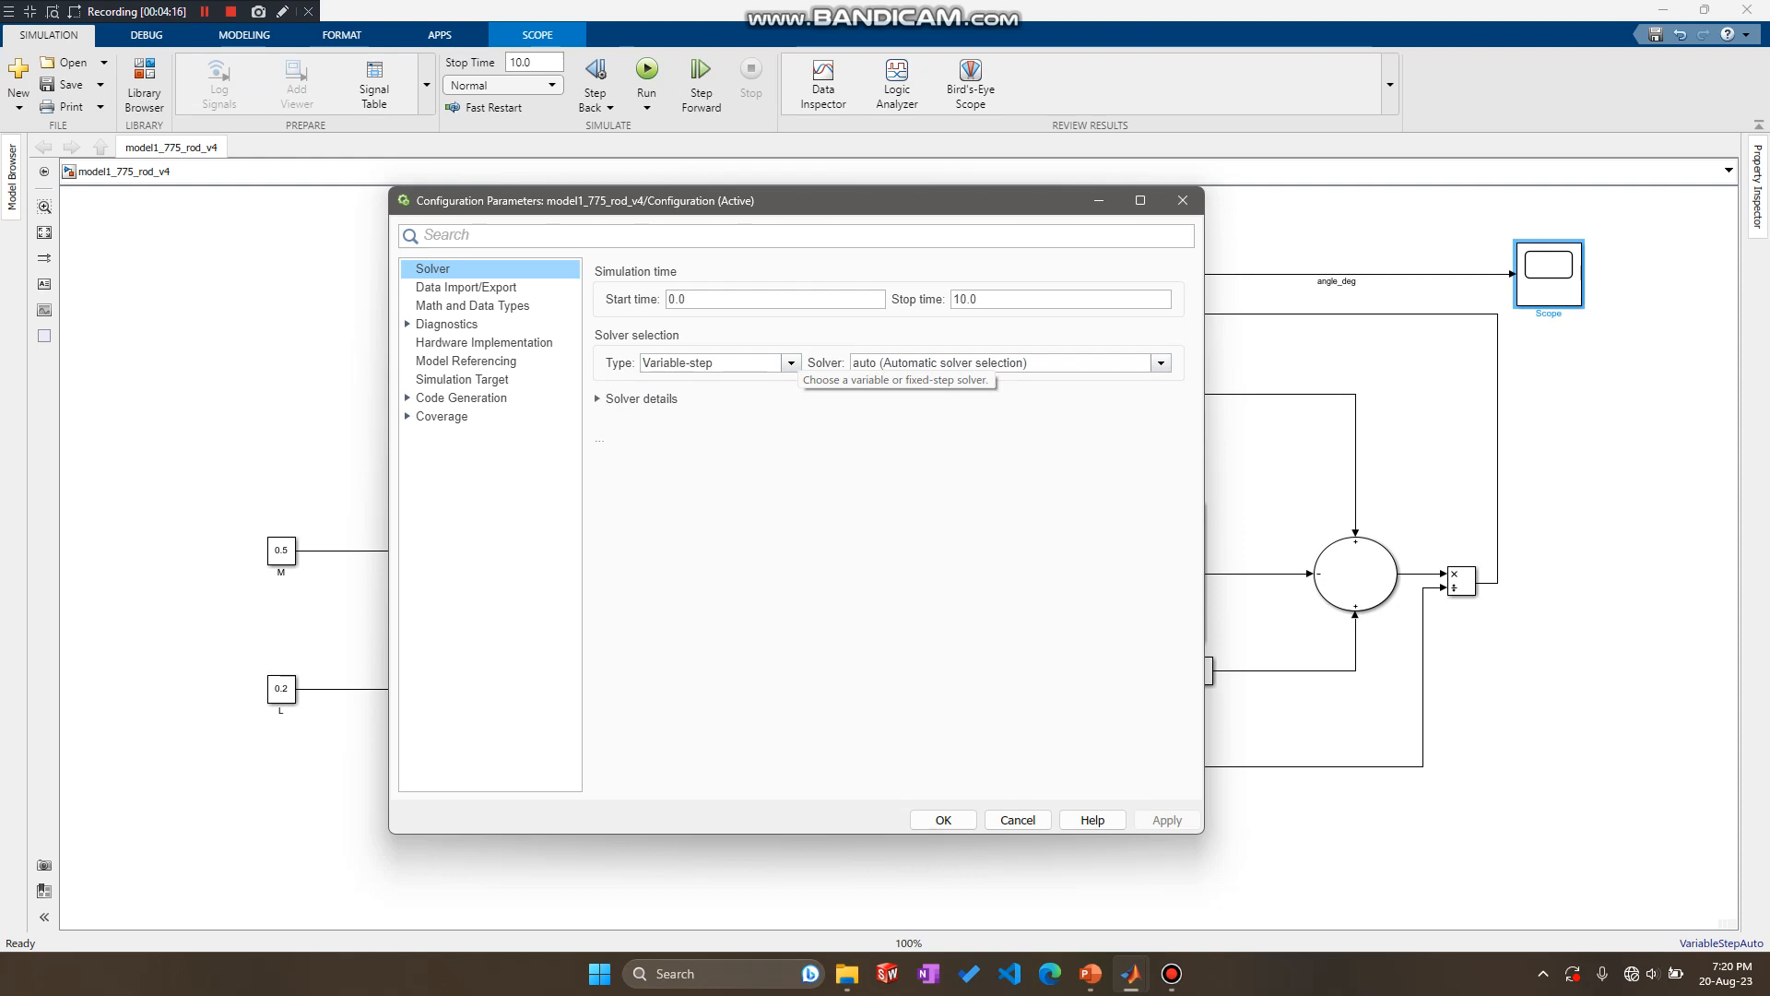
left_click(791, 363)
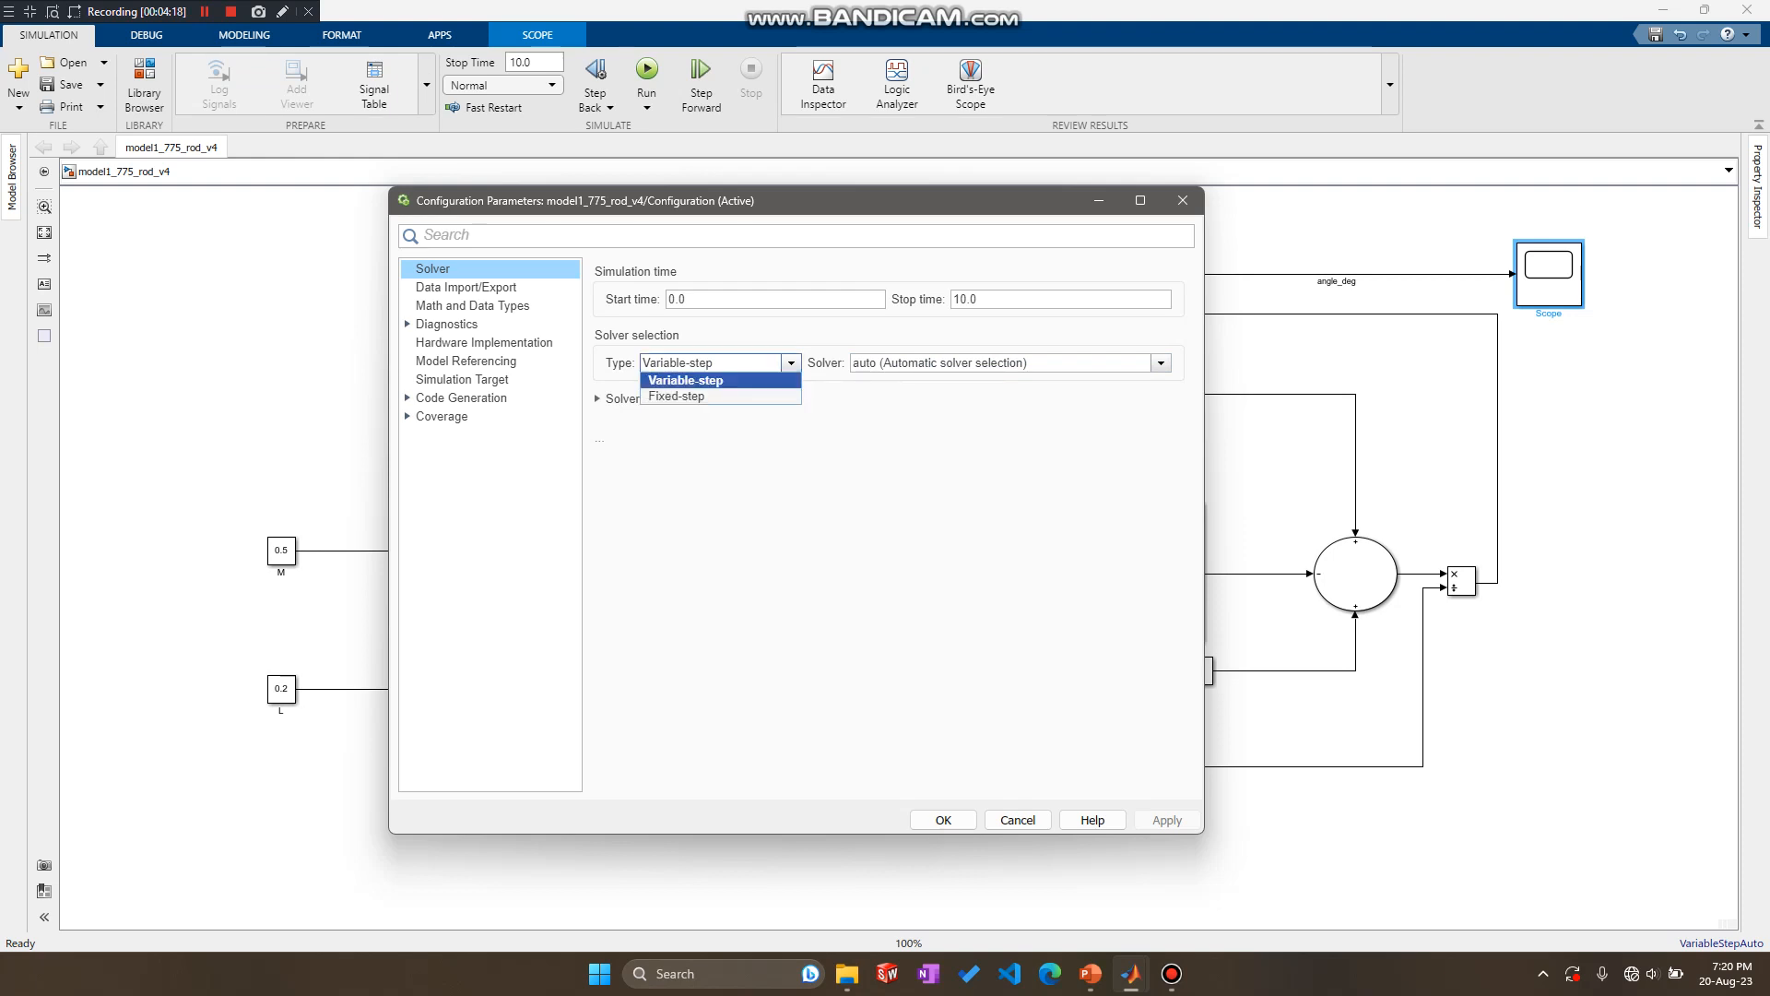
left_click(710, 380)
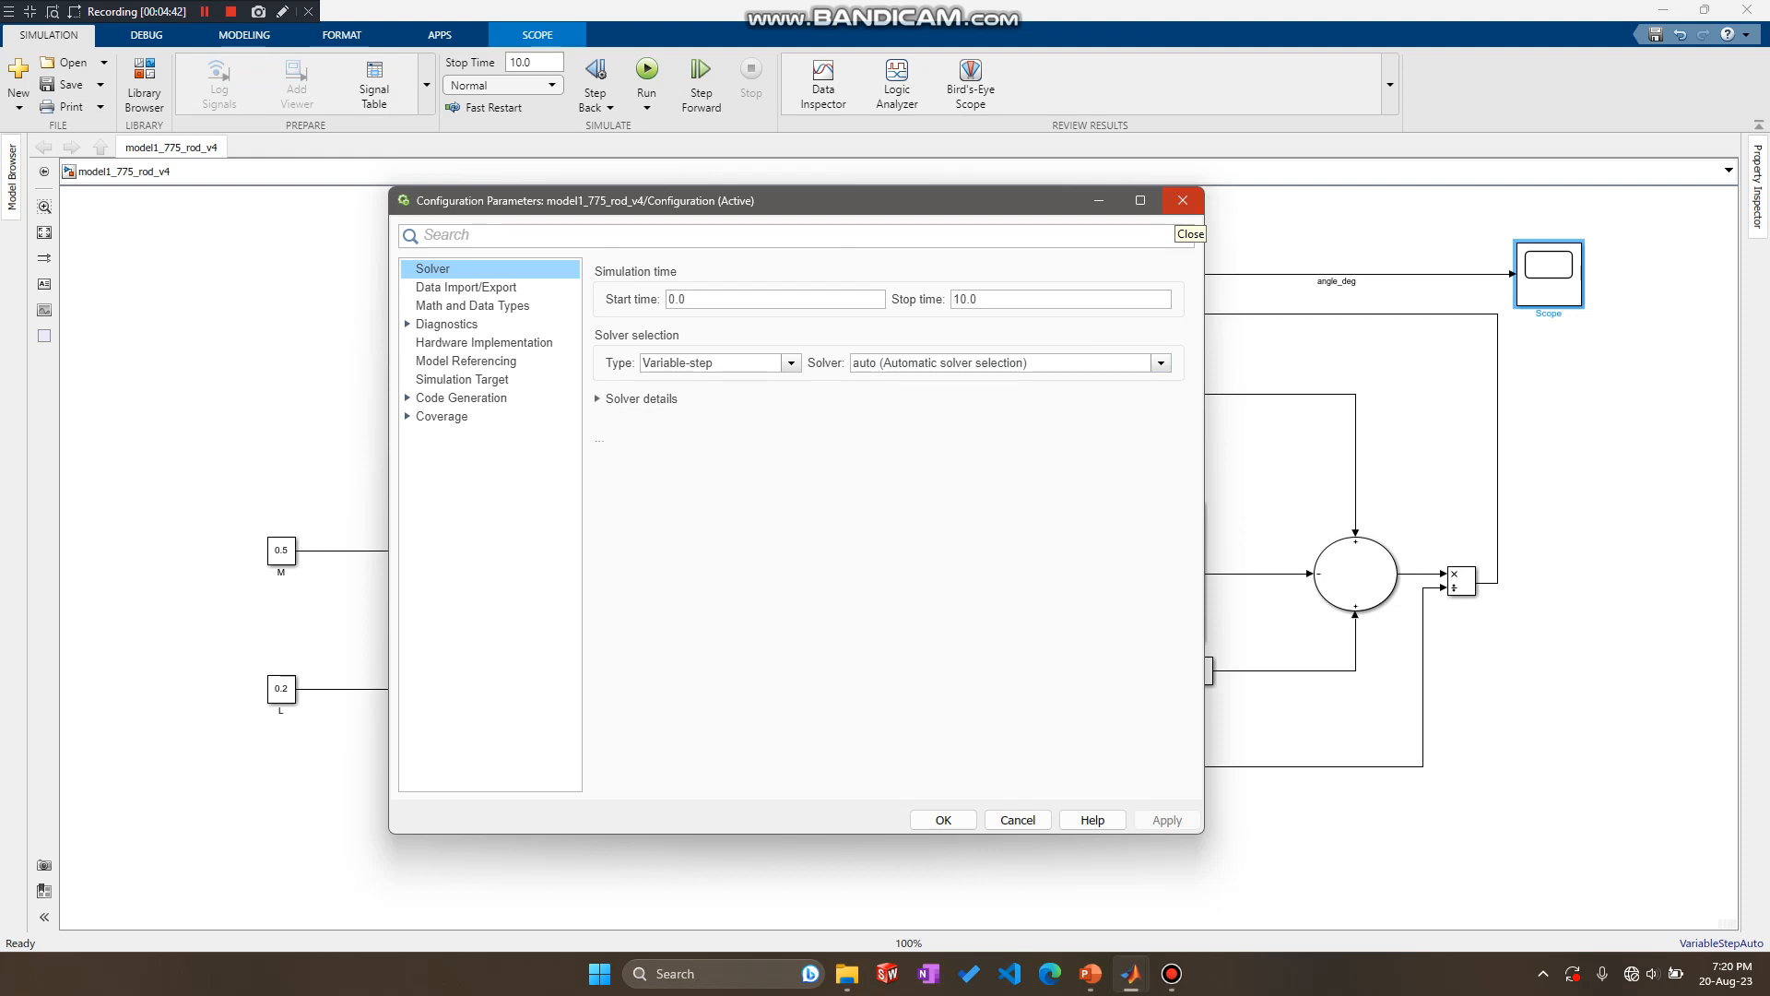
left_click(1183, 200)
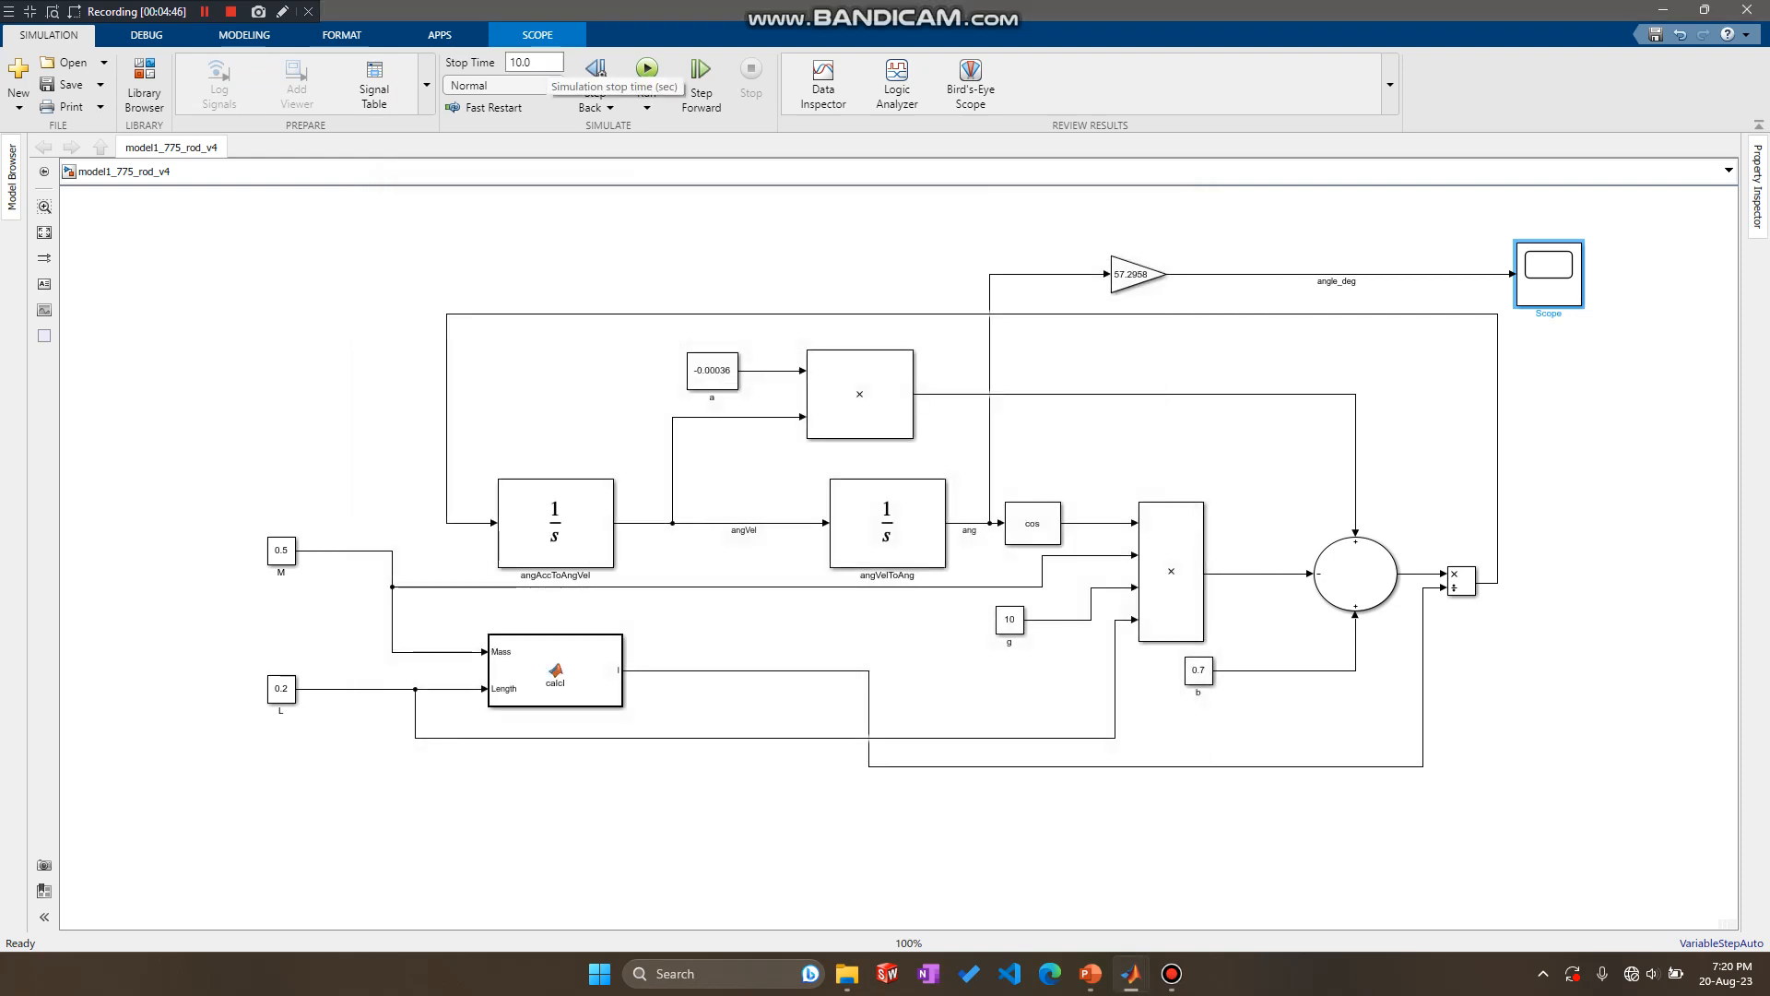
Set the simulation stop time to 0.2 seconds and clear the Scope block's selection
left_click(510, 62)
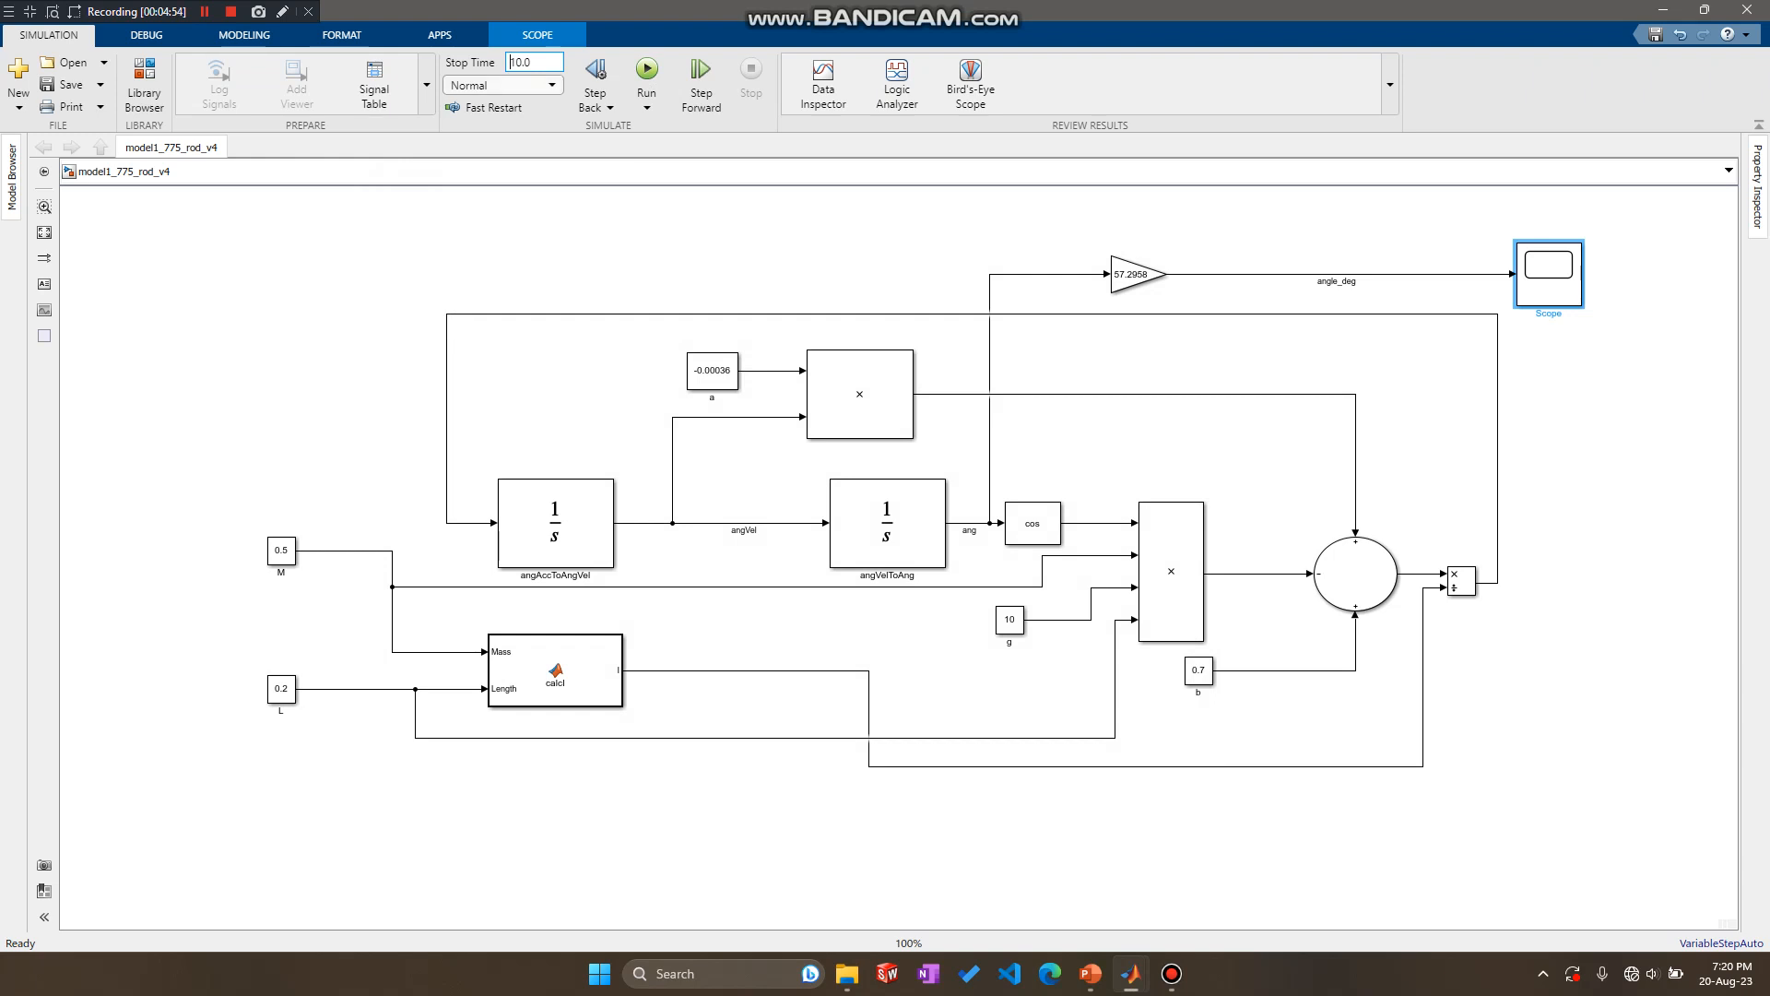
double_click(521, 62)
type("0.2")
mouse_move(1131, 974)
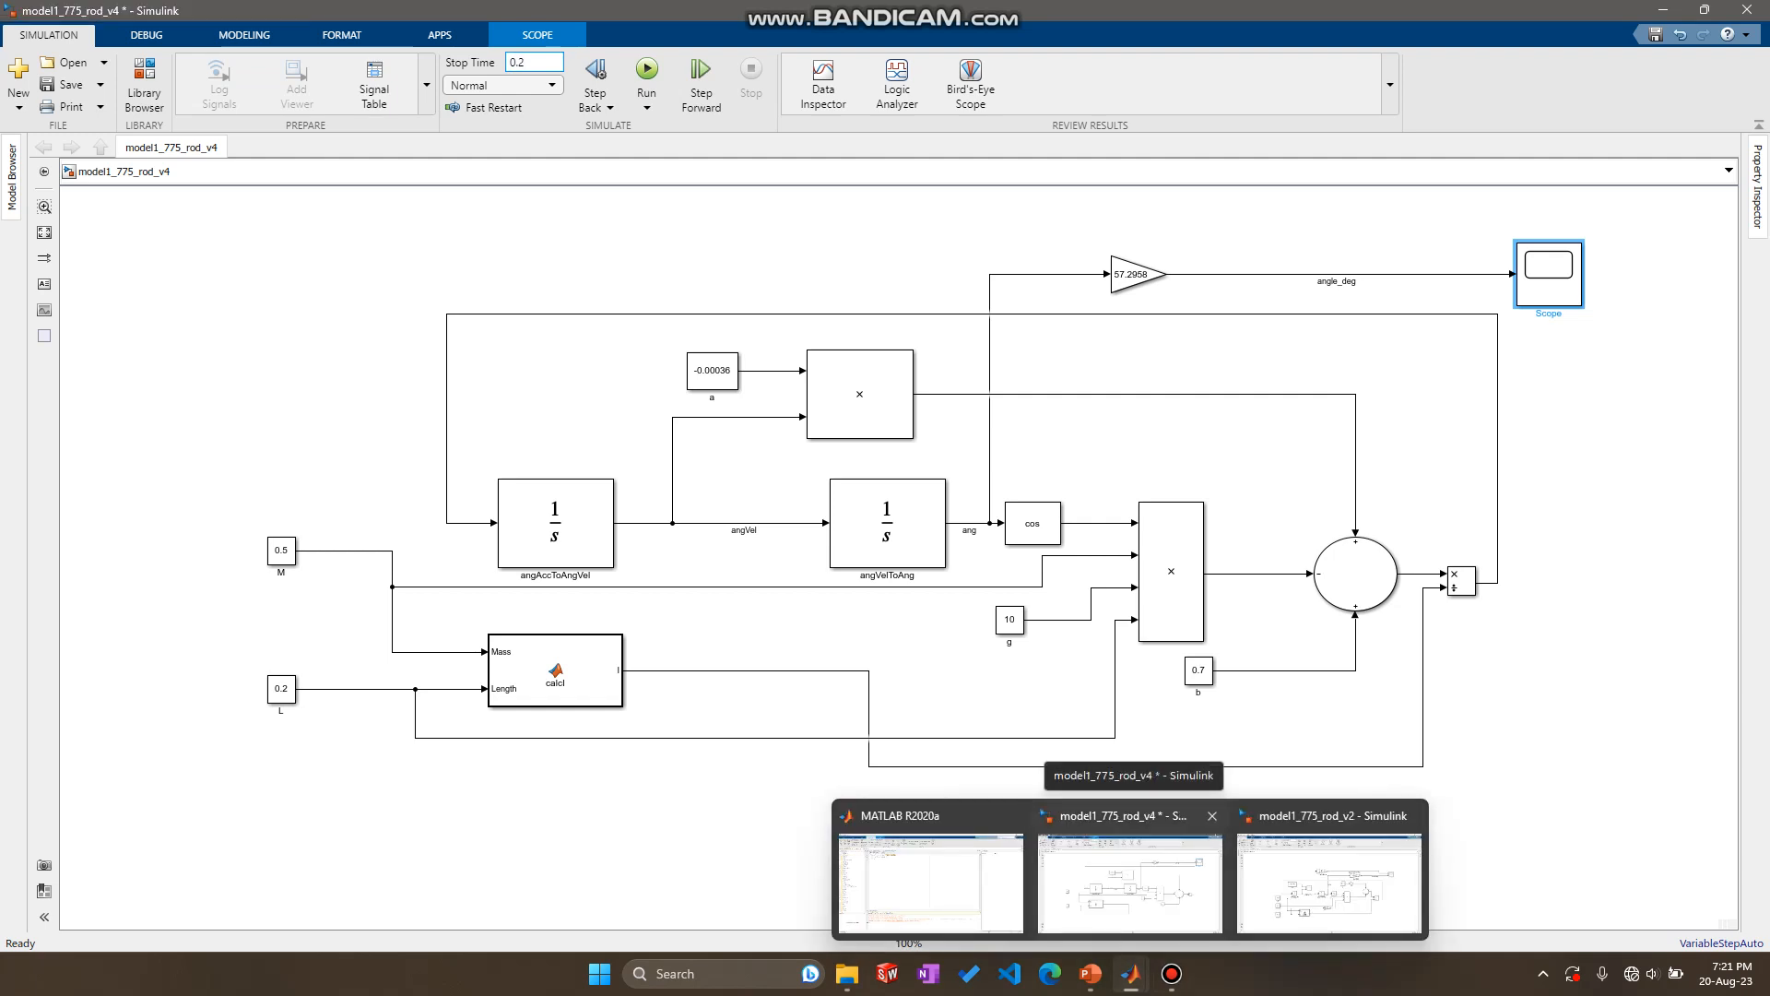
left_click(1131, 882)
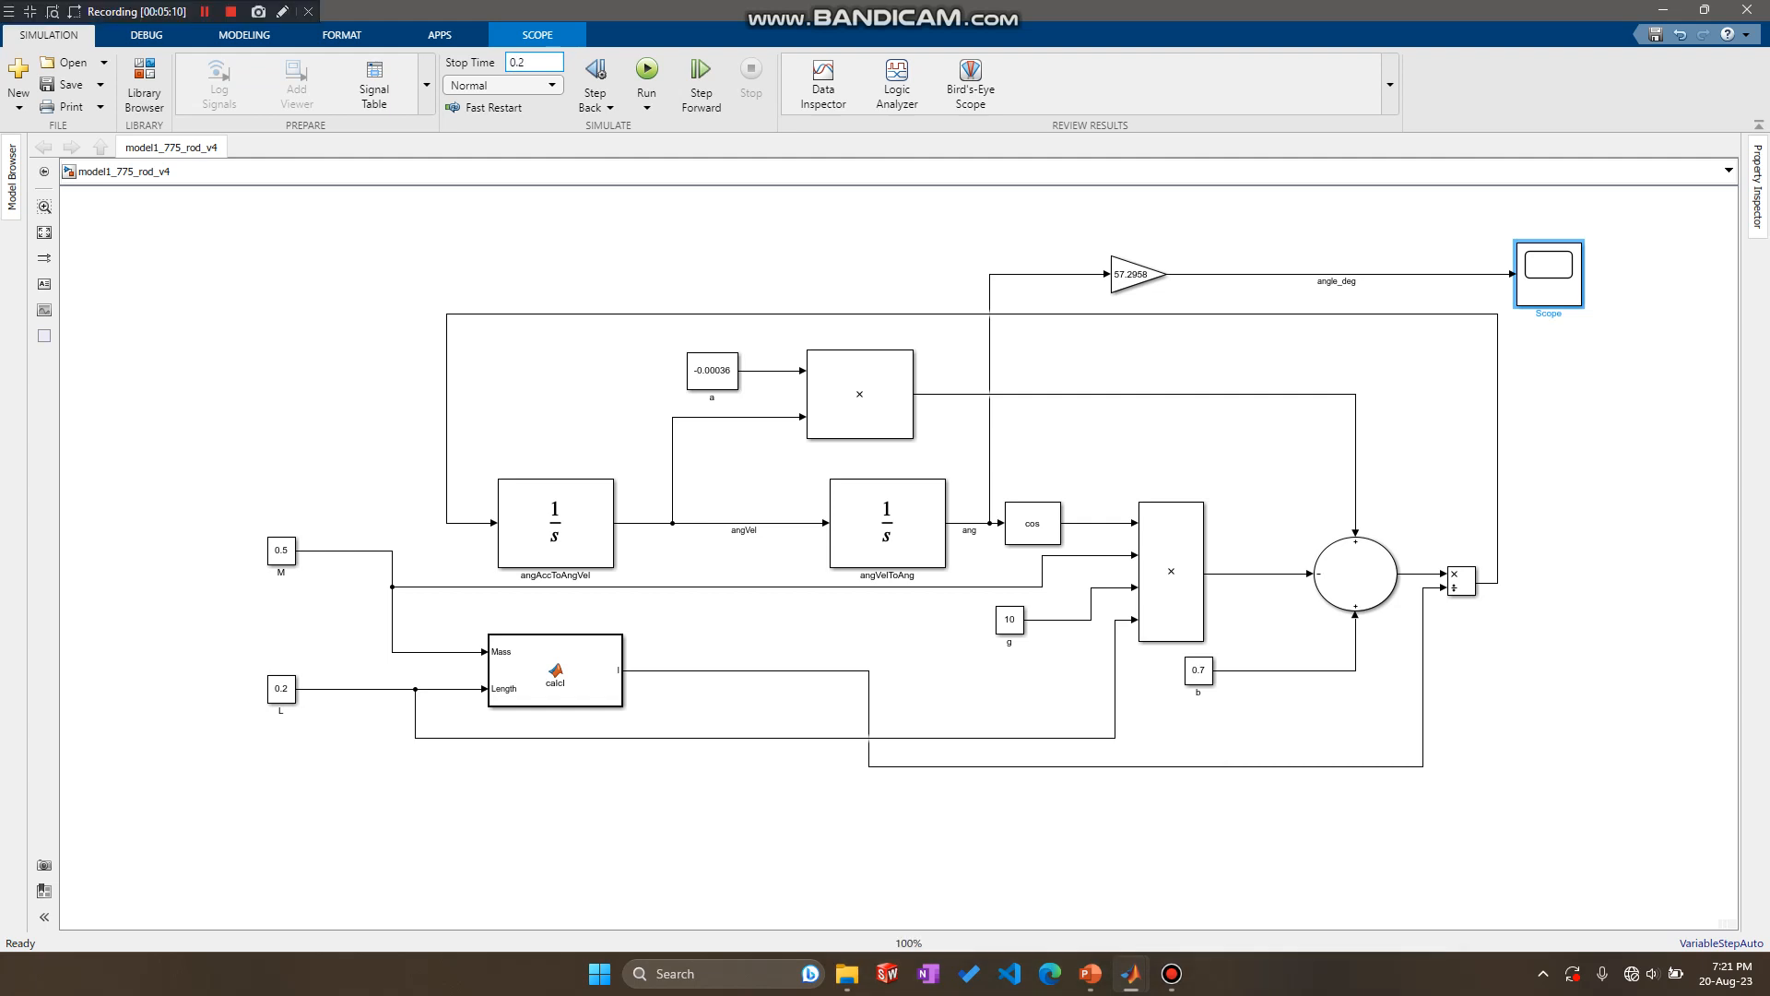
left_click(1418, 381)
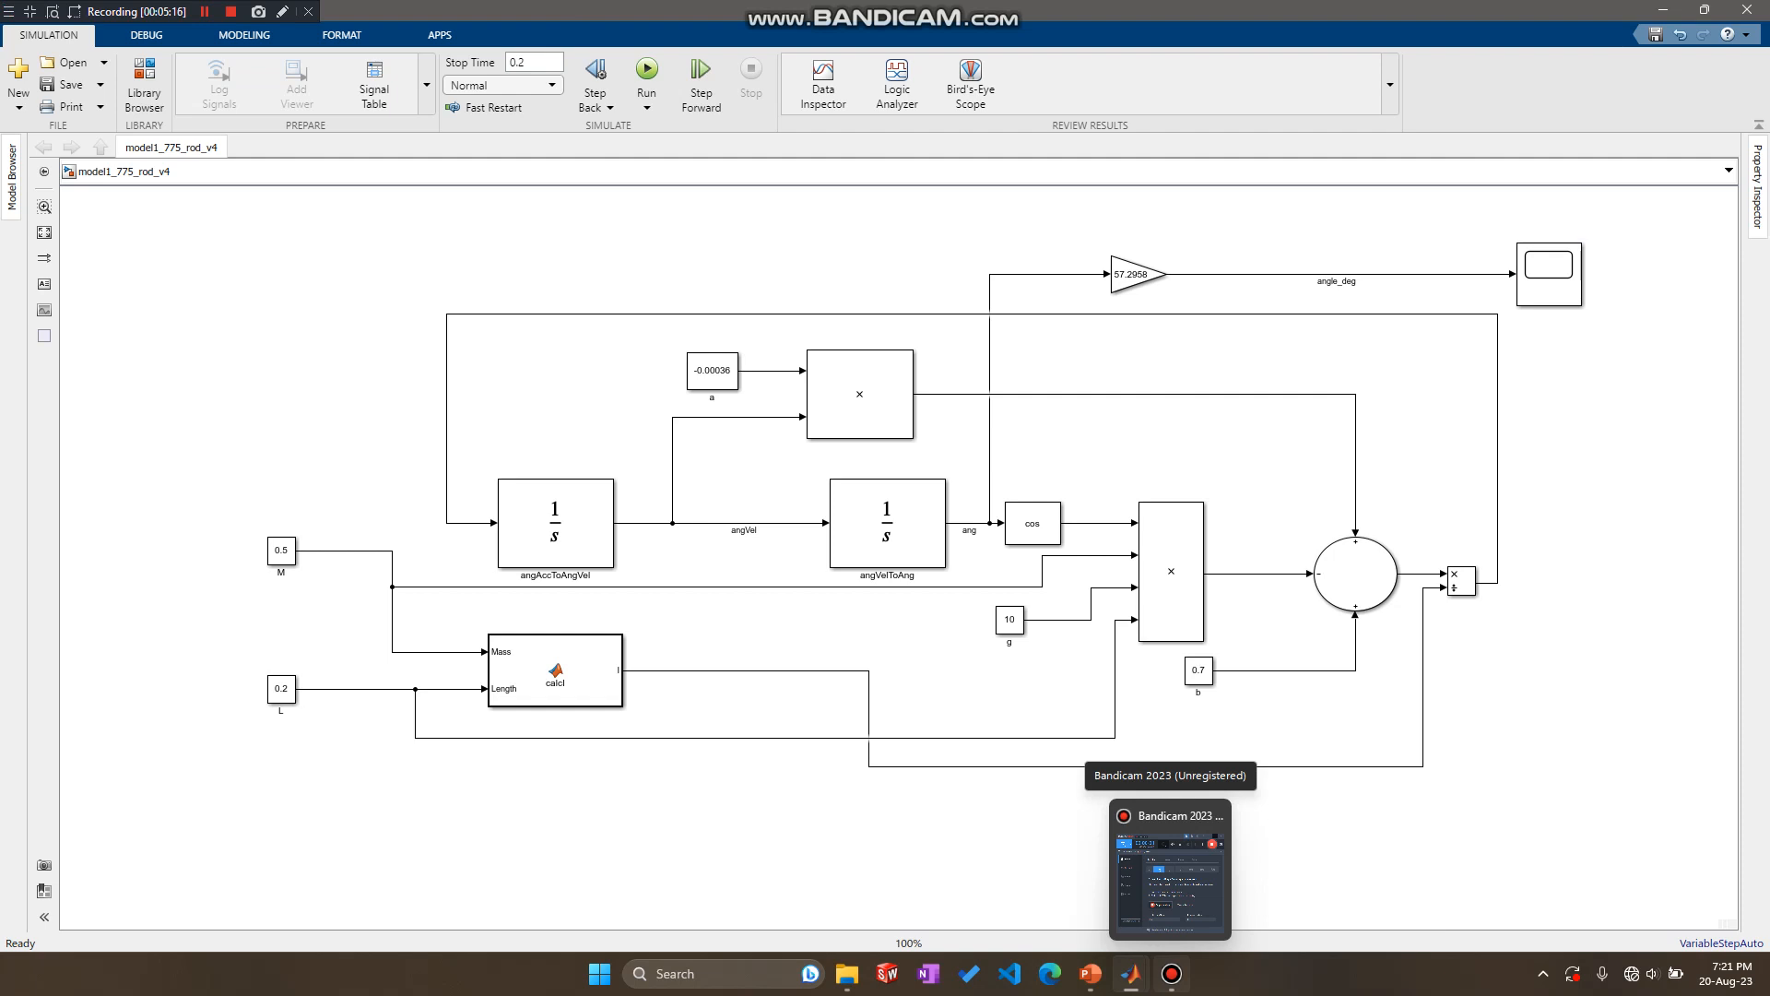
left_click(1169, 871)
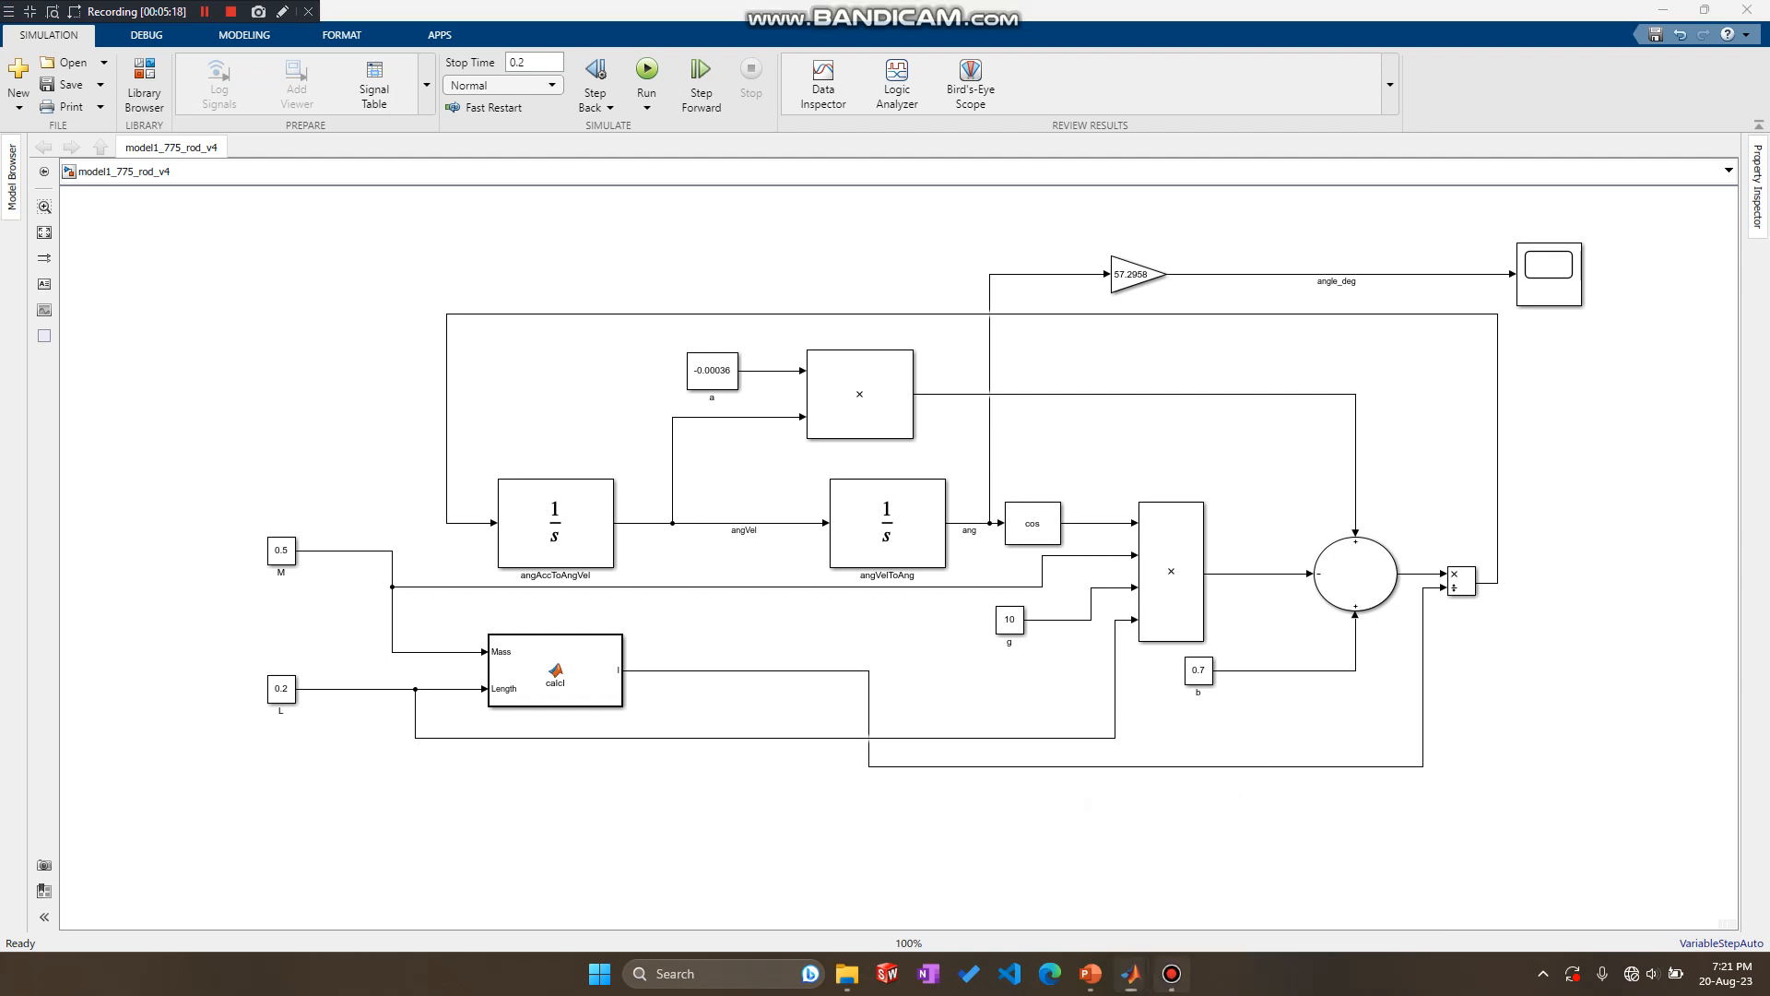